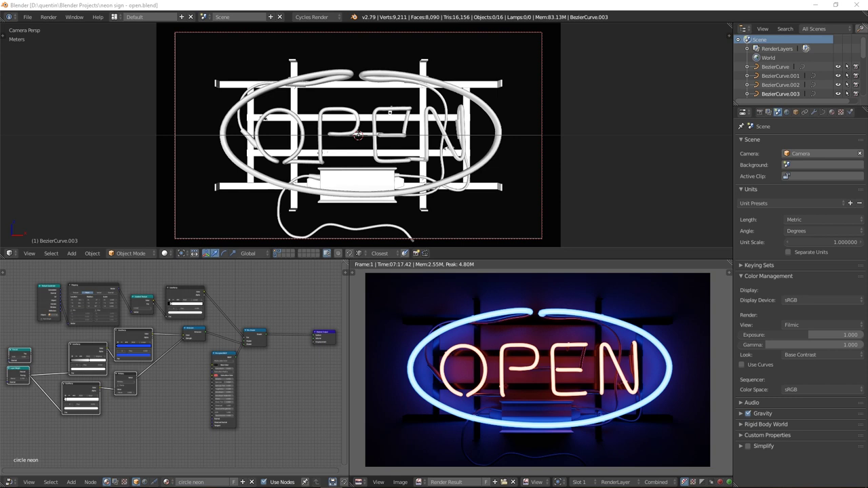
- Examine the outer ring and the OPEN lettering curve with its control points
right_click(498, 136)
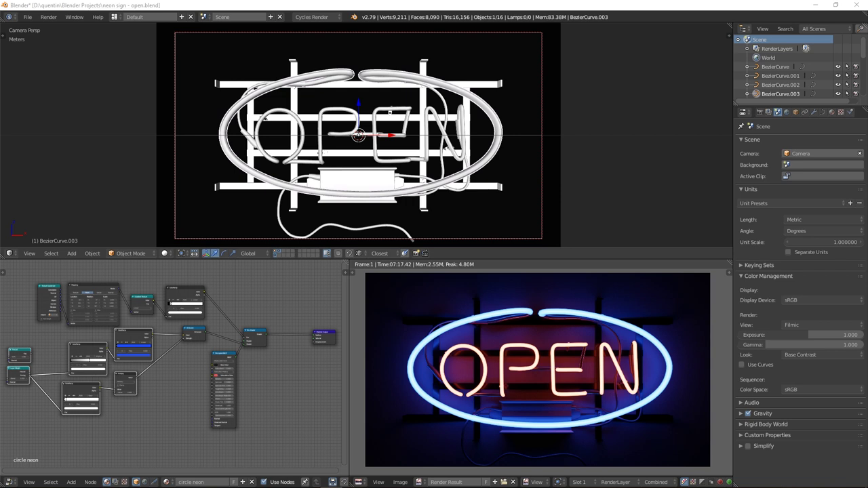
right_click(343, 112)
middle_click_drag(342, 112, 330, 71)
scroll(361, 120, "up", 5)
key("Tab")
scroll(360, 120, "down", 1)
right_click(314, 63)
key("g")
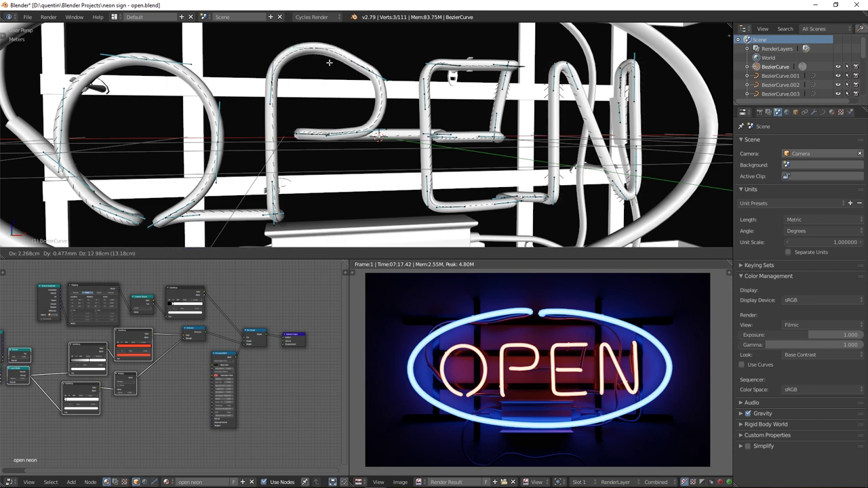
right_click(329, 50)
key("Tab")
scroll(343, 75, "down", 4)
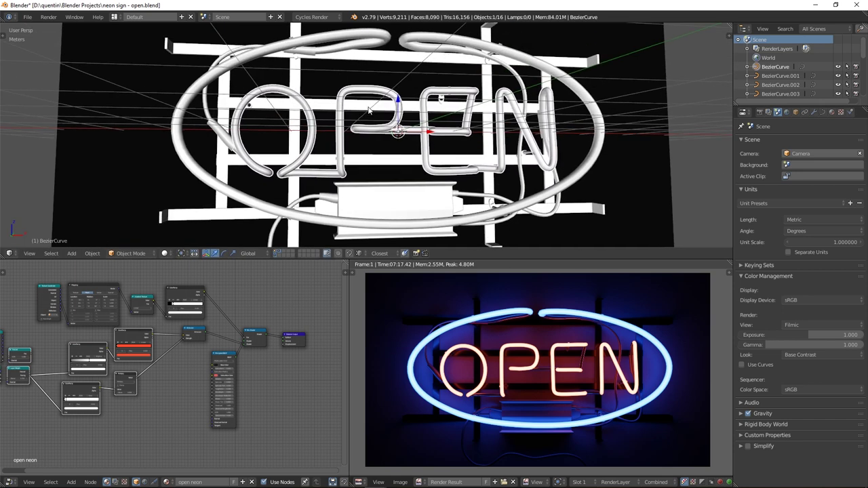
- Examine the bends of the OPEN lettering curve from the side, both in edit mode and in rendered shading
middle_click_drag(360, 112, 341, 110)
key("Tab")
scroll(386, 129, "up", 4)
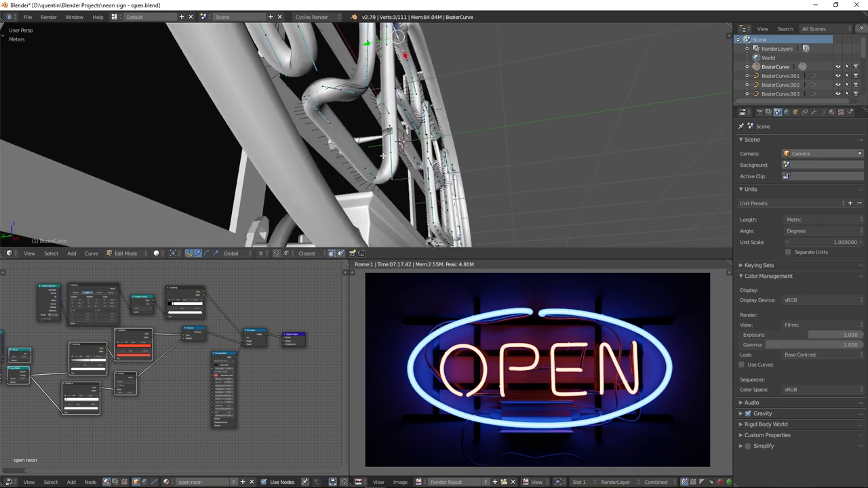
key("Tab")
key("shift+z")
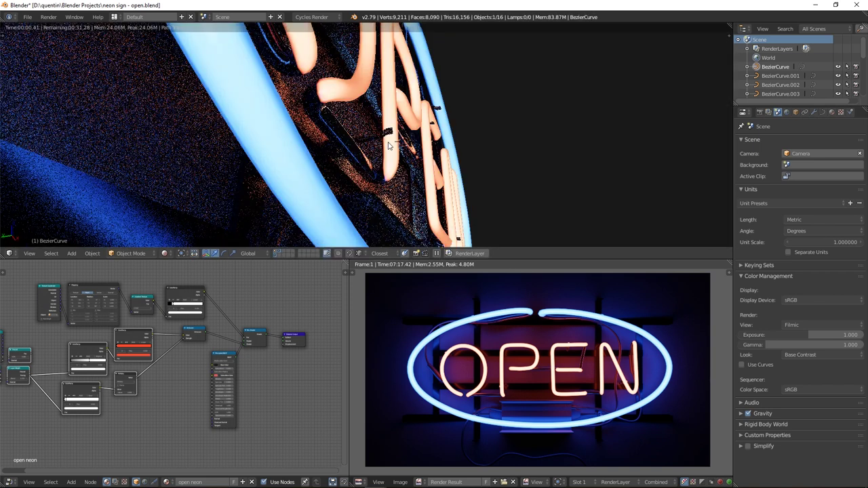
mouse_move(323, 102)
middle_mouse_down()
mouse_move(277, 100)
mouse_move(393, 127)
mouse_move(348, 140)
mouse_move(175, 130)
middle_mouse_up()
scroll(393, 128, "down", 2)
key("shift+z")
- Inspect the black metal frame behind the letters in isolation, then return to the full sign
scroll(348, 139, "up", 3)
middle_click_drag(527, 145, 548, 71)
right_click(553, 44)
middle_click_drag(202, 122, 229, 120)
right_click(279, 119)
scroll(407, 153, "down", 4)
middle_click_drag(407, 163, 421, 148)
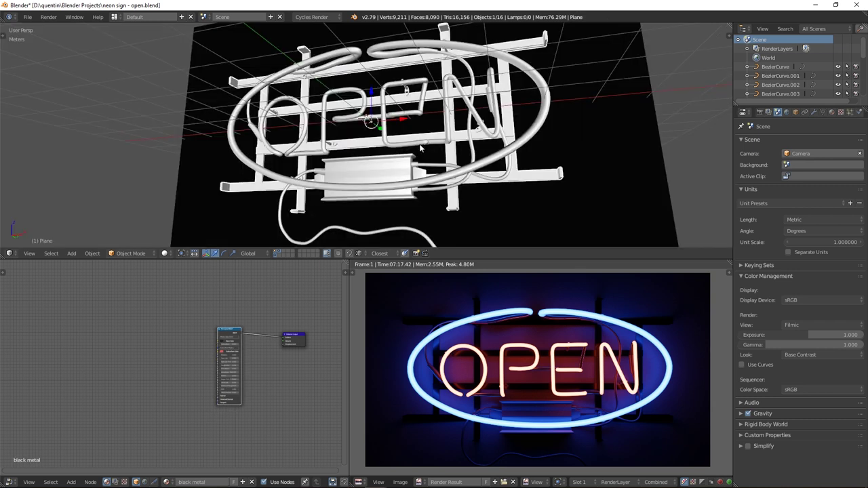
key("KP_Divide")
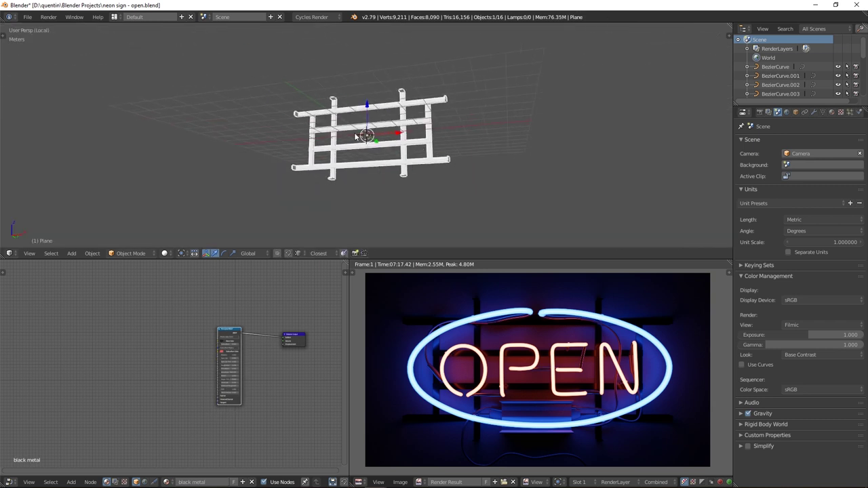
scroll(392, 155, "up", 3)
mouse_move(355, 137)
middle_mouse_down()
mouse_move(392, 154)
mouse_move(358, 155)
mouse_move(396, 167)
mouse_move(372, 160)
mouse_move(365, 142)
middle_mouse_up()
scroll(376, 167, "up", 1)
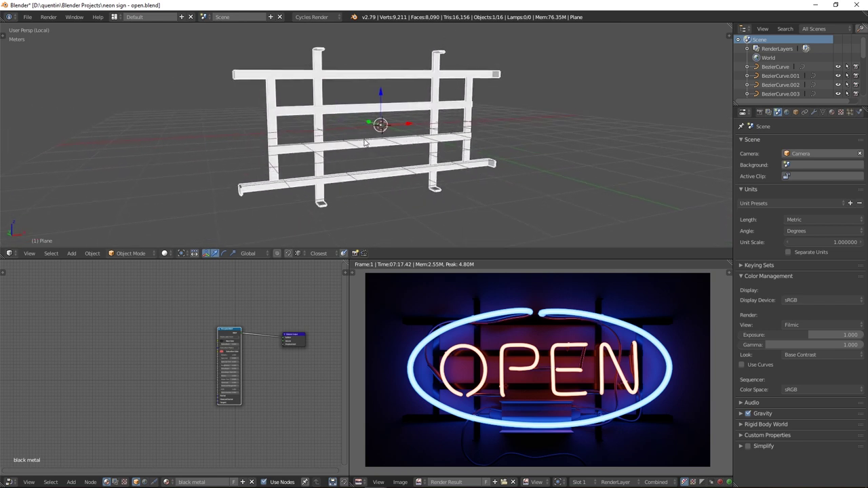
key("KP_Divide")
- Inspect the black plastic box below the lettering in isolation, then return to the full sign
right_click(333, 164)
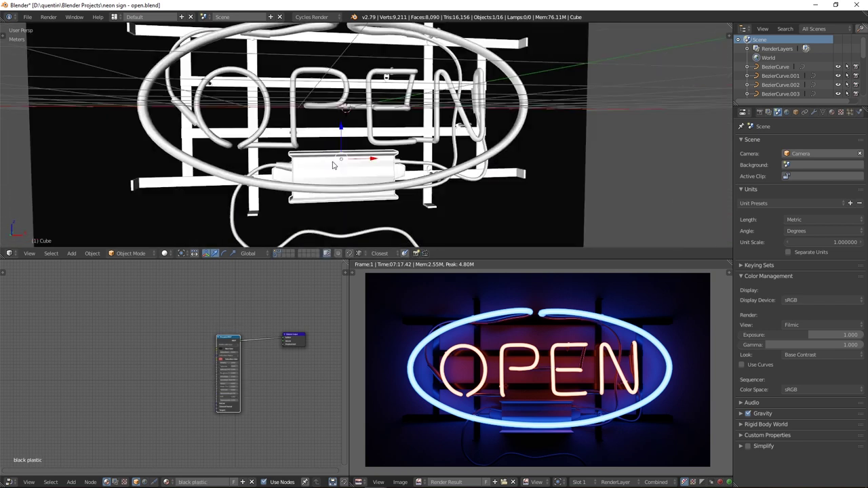
key("KP_Divide")
middle_click_drag(332, 165, 376, 149)
key("KP_Divide")
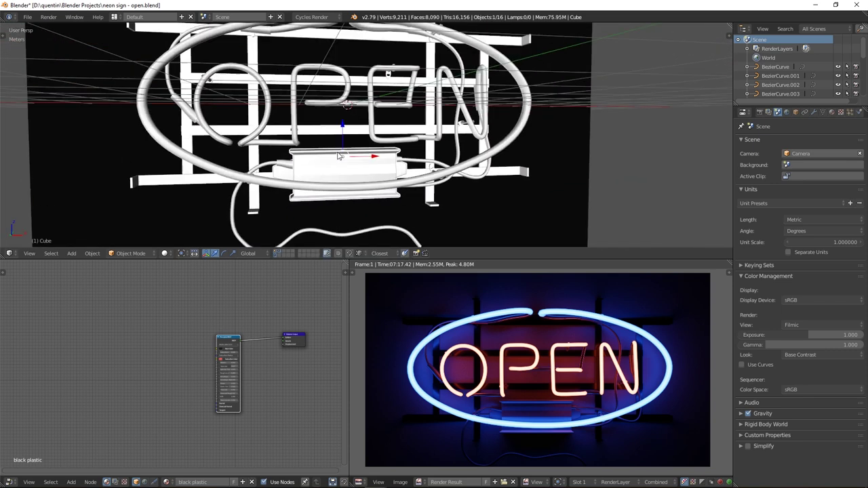
- Examine the tube clips on their own layer, then show the sign's layer again
scroll(377, 144, "up", 5)
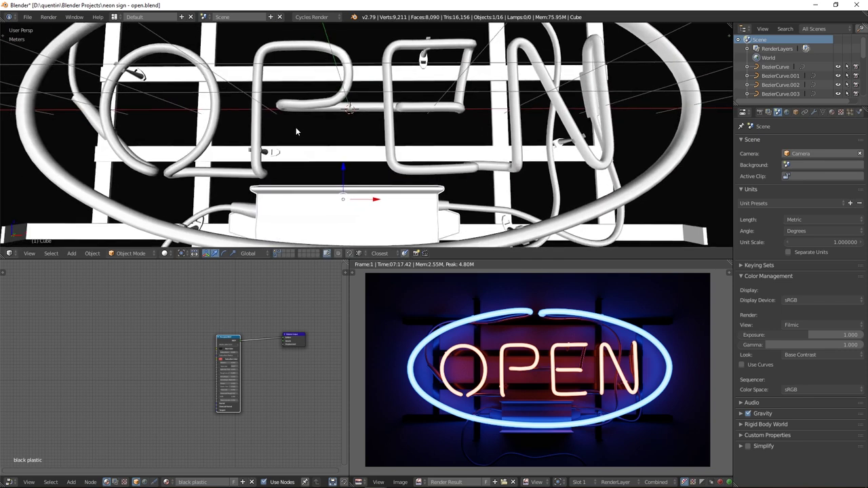
right_click(274, 153)
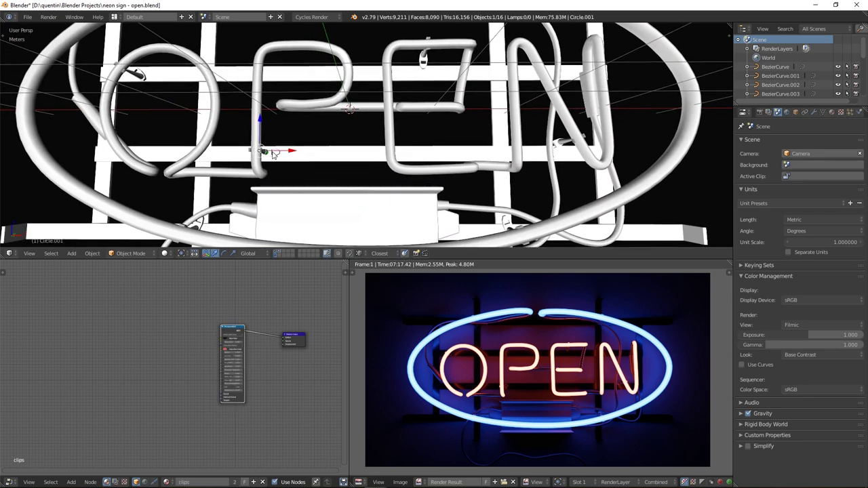
left_click(280, 253)
middle_click_drag(328, 178, 404, 129)
left_click(275, 252)
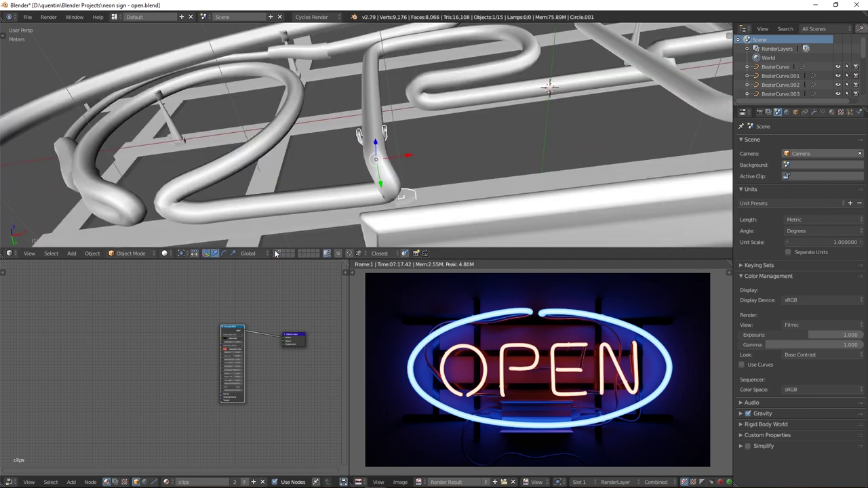
left_click(275, 253)
mouse_move(399, 155)
middle_mouse_down()
mouse_move(419, 133)
mouse_move(387, 159)
middle_mouse_up()
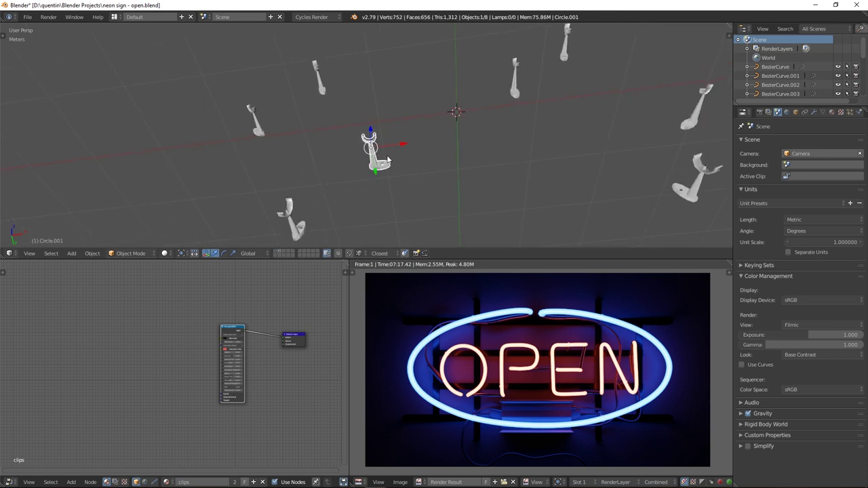
left_click(275, 252)
- Inspect the two cord curves in isolation, then return to the full sign
scroll(380, 162, "down", 2)
middle_click_drag(352, 196, 407, 153)
right_click(433, 180)
right_click(430, 197, "shift")
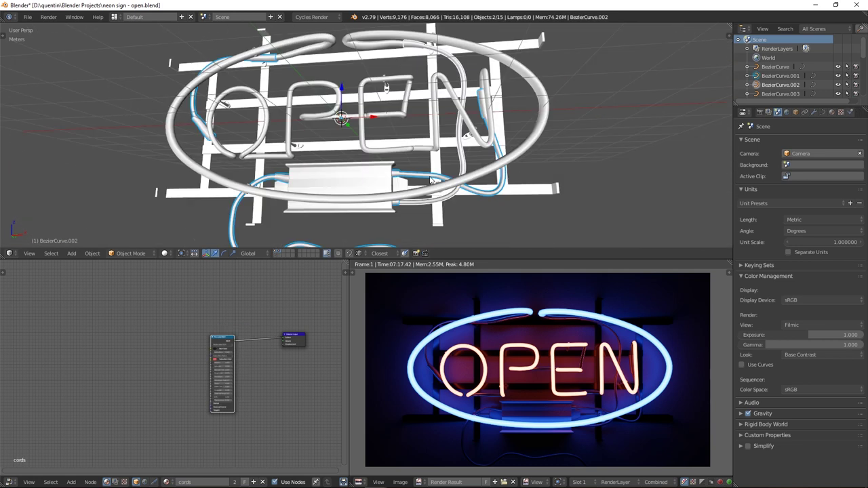
key("KP_Divide")
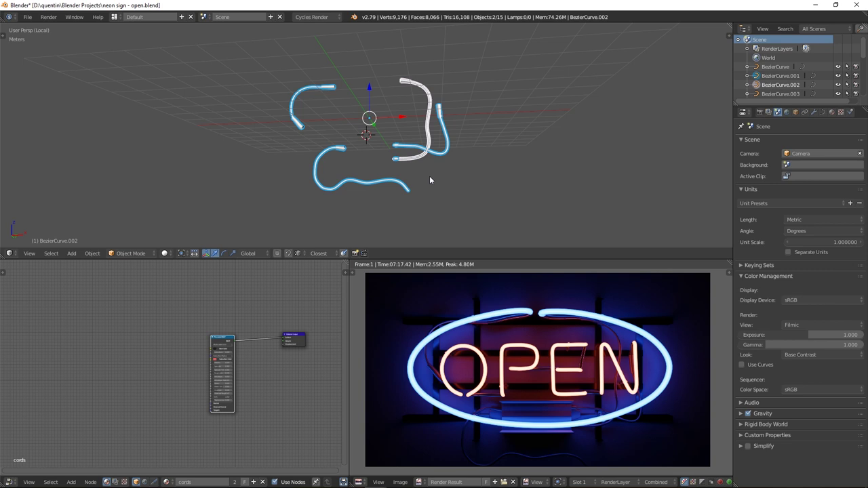
key("KP_Divide")
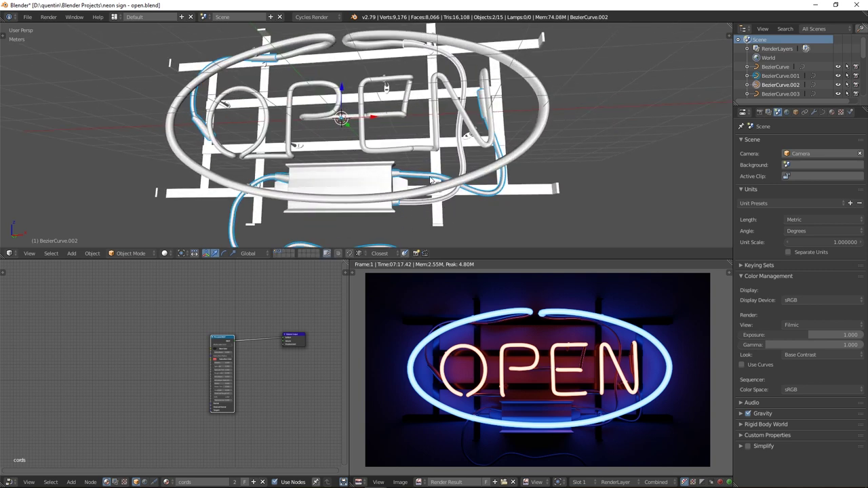
middle_click_drag(430, 179, 465, 171)
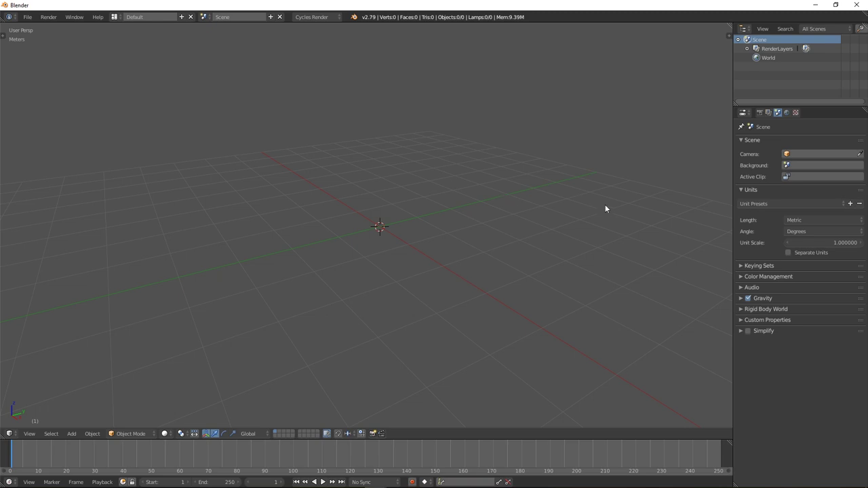
- Add maxresdefault.jpg as a background image in the 3D view
key("n")
key("n")
key("n")
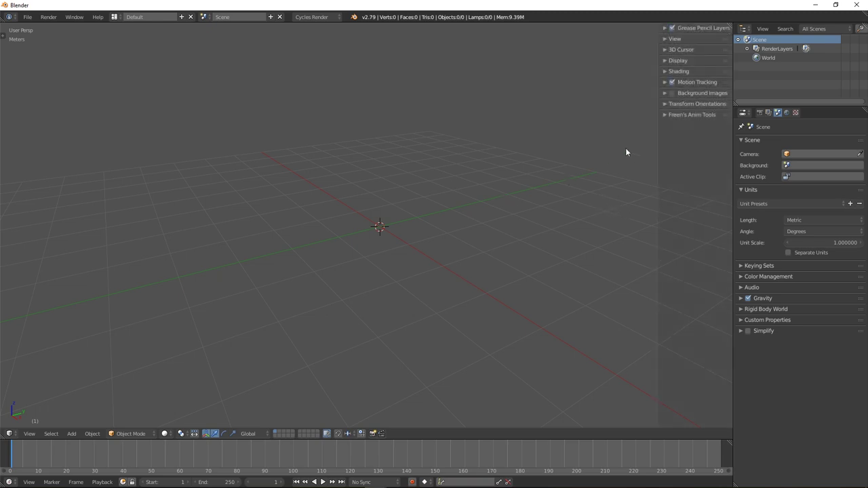
left_click(692, 94)
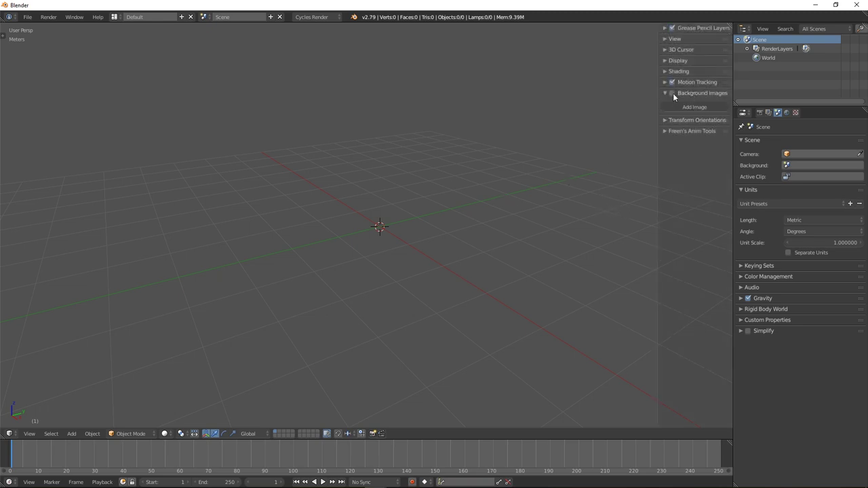
left_click(692, 107)
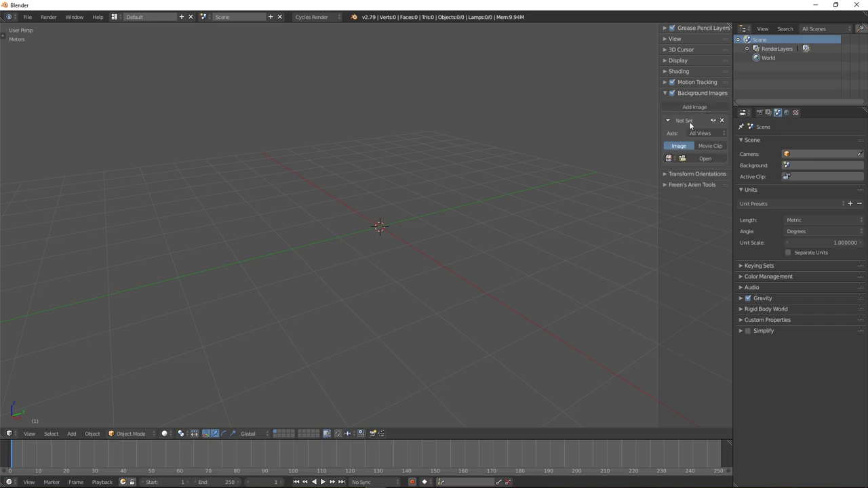
left_click(699, 160)
double_click(172, 233)
- Switch to front orthographic view and offset the background image to X 0.230, Y 0.410
key("KP_1")
key("KP_5")
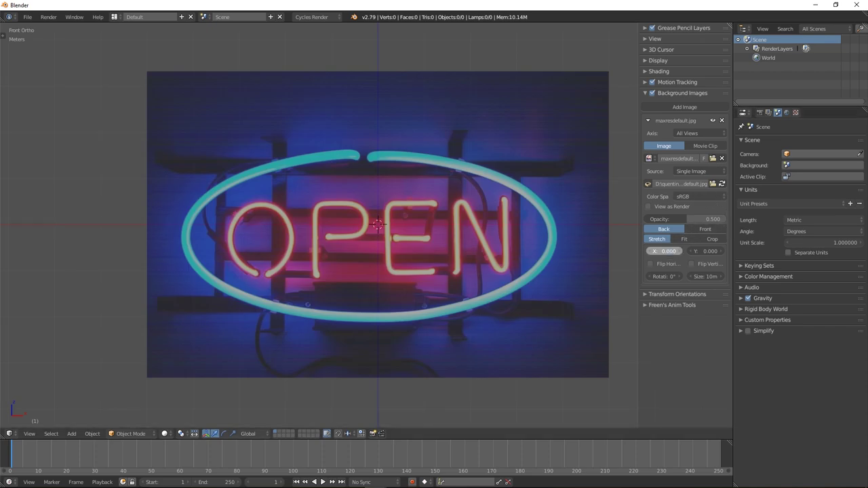
mouse_move(667, 251)
left_mouse_down()
mouse_move(612, 251)
mouse_move(679, 250)
left_mouse_up()
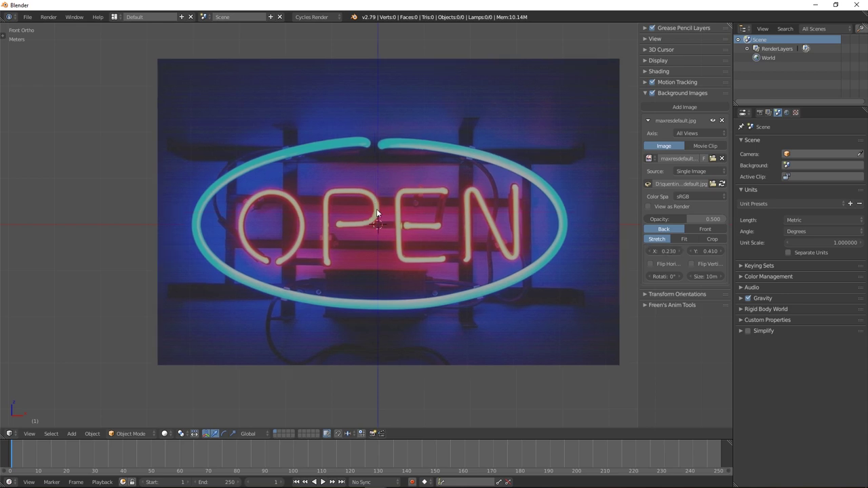
- Add a Bezier curve at the scene origin
key("shift+a")
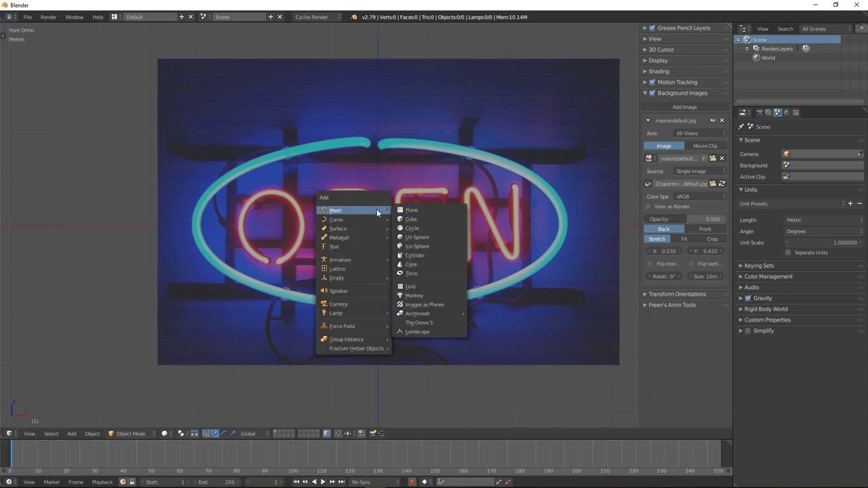
middle_click_drag(467, 163, 450, 173)
key("shift+a")
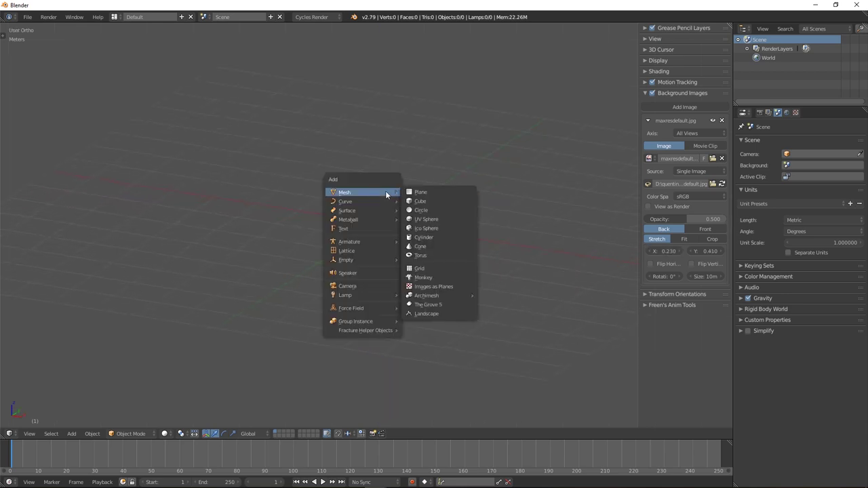
mouse_move(377, 201)
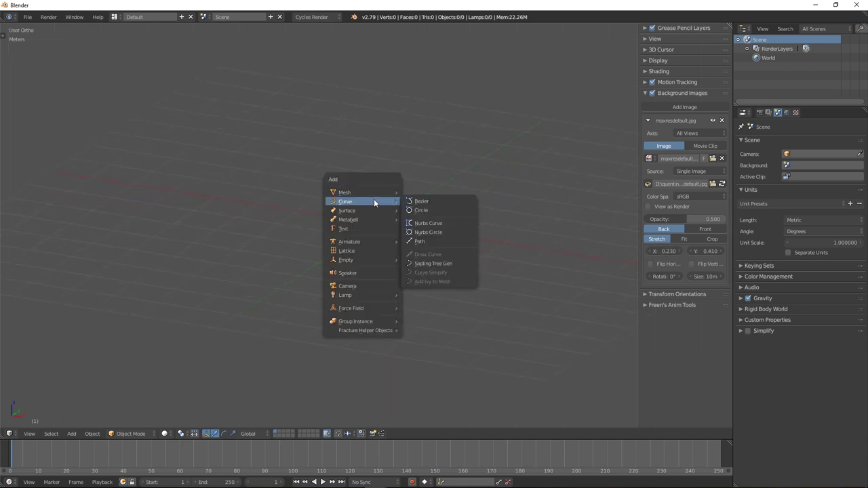
left_click(427, 202)
- Rotate the Bezier curve's first control point by -45° about the global Z axis to straighten the curve
key("Tab")
scroll(350, 228, "up", 4)
middle_click_drag(348, 228, 365, 236)
right_click(306, 204)
type("rz")
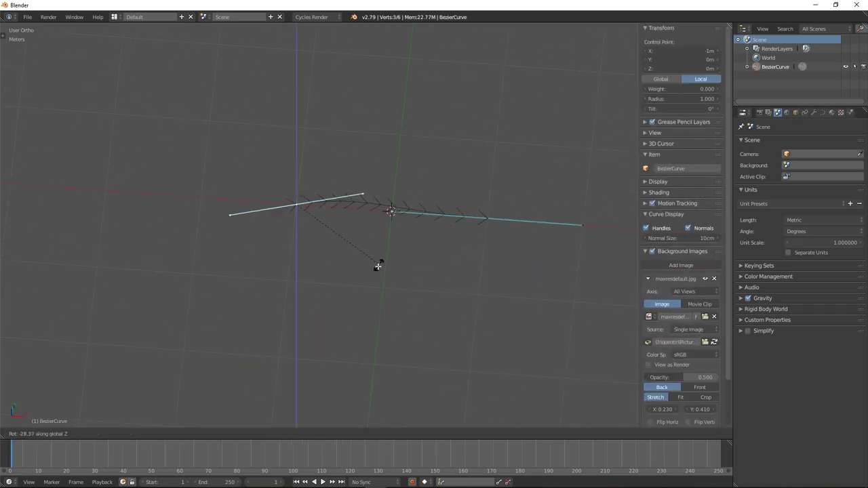
type("45")
key("Escape")
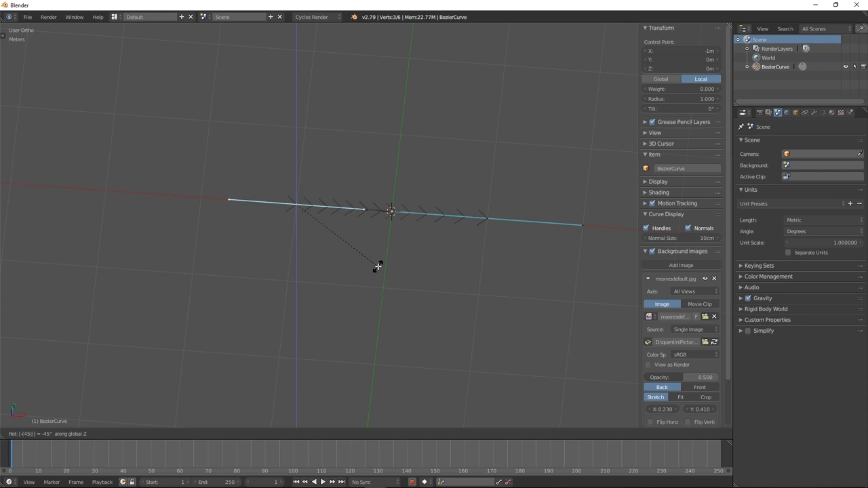
key("Tab")
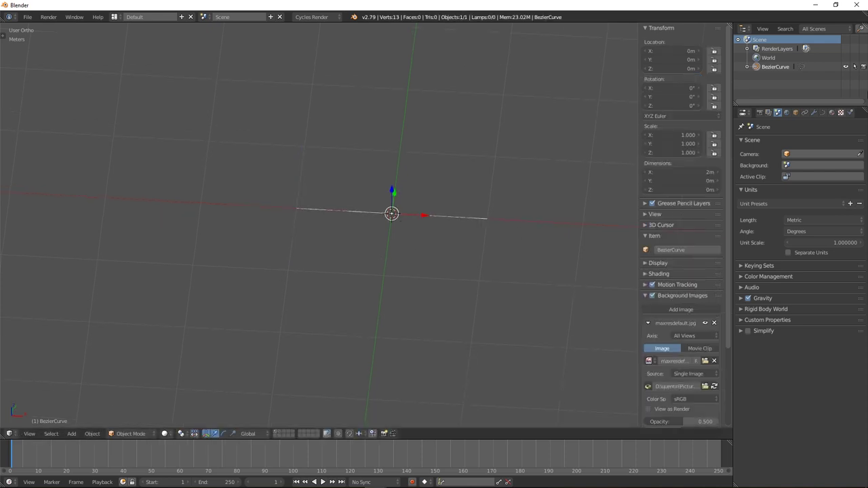
- Set the Bezier curve's fill mode to Full
left_click(823, 112)
left_click(825, 191)
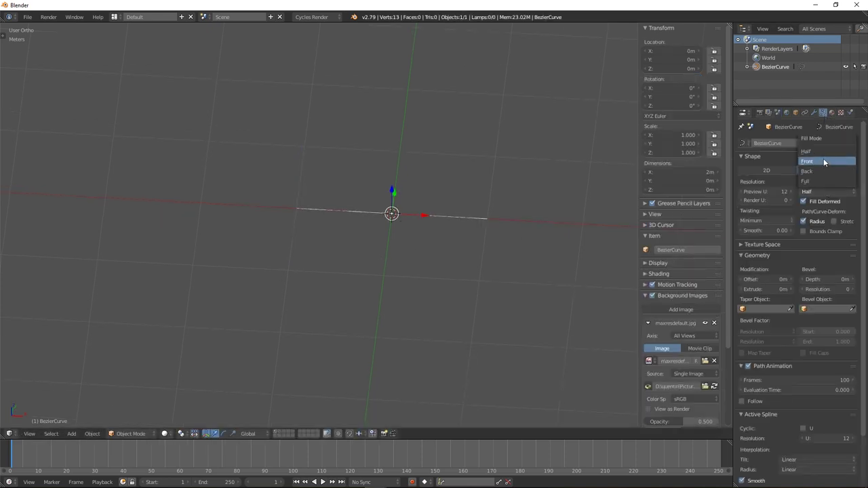
left_click(823, 152)
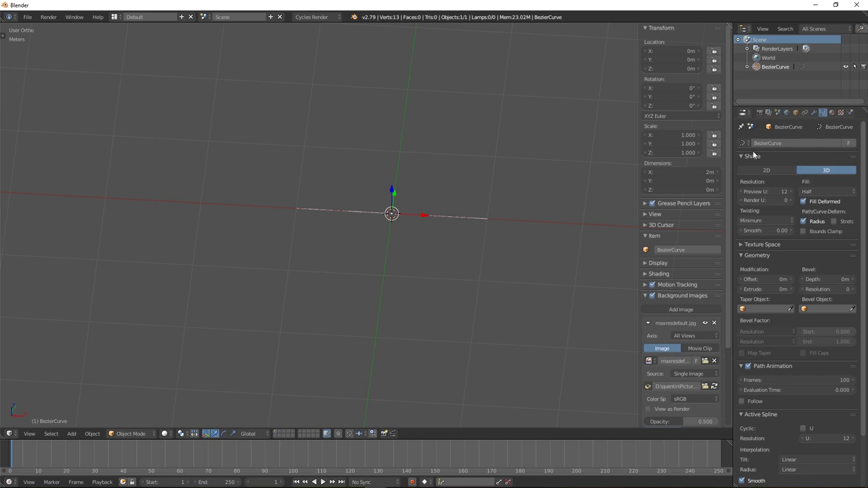
left_click(816, 191)
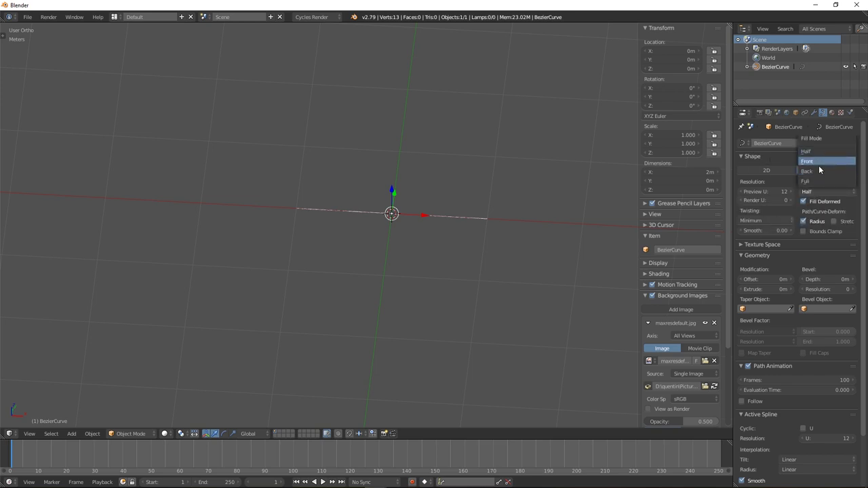
left_click(818, 181)
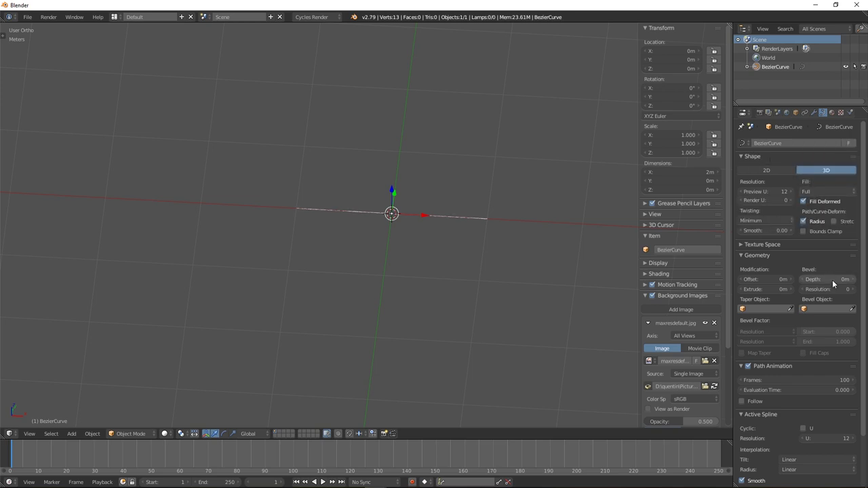
- Give the curve a bevel depth of 8.1 cm and a bevel resolution of 3
left_click_drag(828, 278, 845, 278)
middle_click_drag(467, 230, 448, 261)
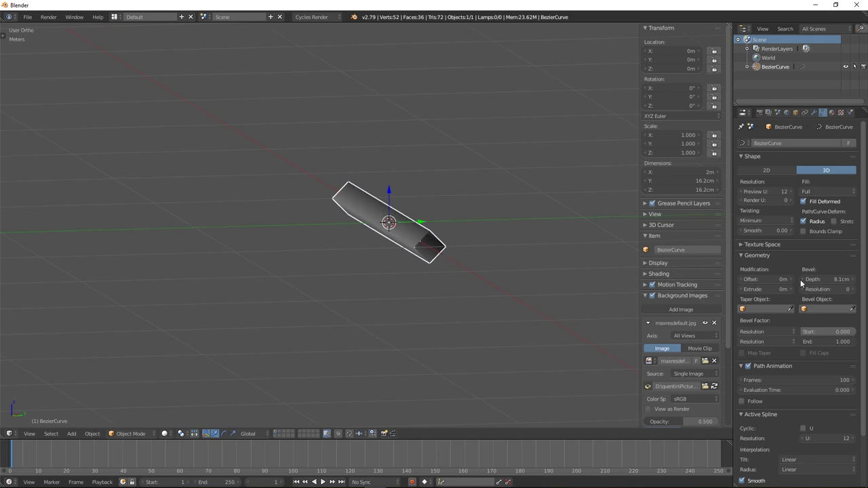
left_click(853, 289)
left_click(852, 289)
left_click(853, 289)
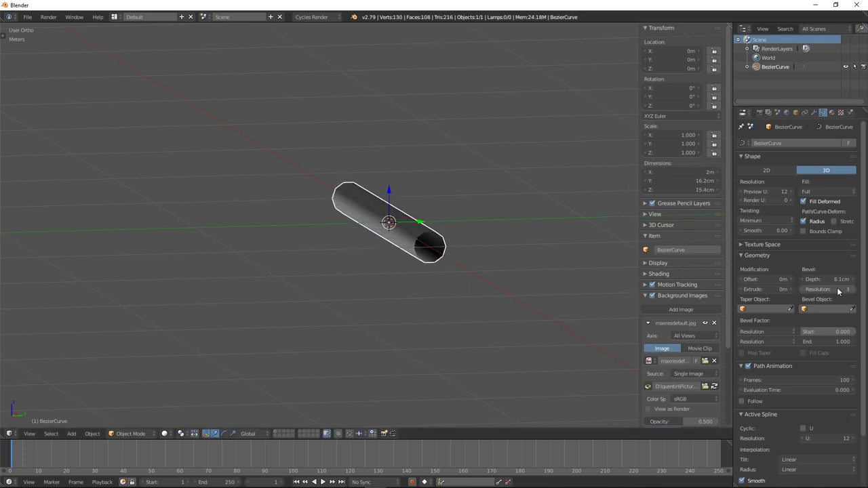
- Place the curve's first control point beside the O's lower-left side in the reference and rotate it to follow the tube's slope
key("Tab")
key("KP_1")
key("g")
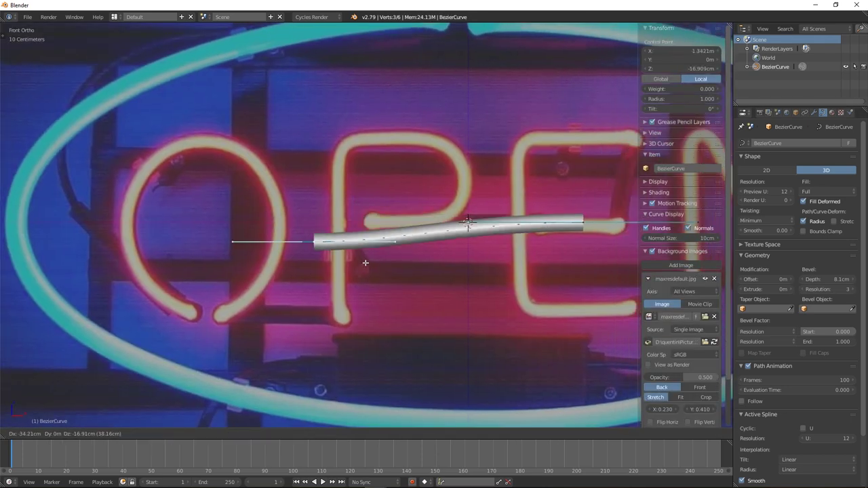
left_click(167, 254)
key("r")
left_click(153, 309)
- Move the curve's second control point to the O's lower-left tube end and scale its handles
right_click(583, 223)
key("g")
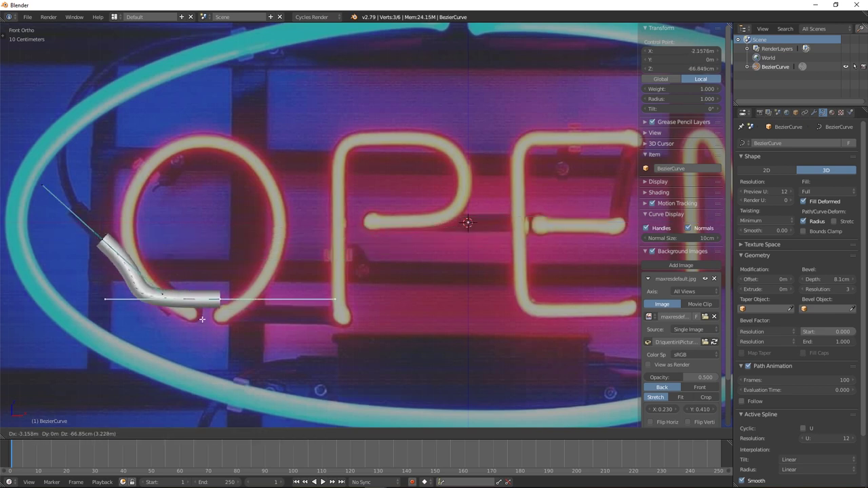
left_click(201, 310)
middle_click_drag(203, 310, 283, 297, "shift")
key("s")
- Set the bevel depth to 5.2 cm and refine both control points, placing the lower one at about X -2.38 m, Z -79.8 cm
left_click_drag(826, 280, 817, 279)
scroll(171, 282, "up", 3)
right_click(189, 181)
key("g")
left_click(190, 178)
right_click(358, 304)
key("g")
left_click(354, 307)
left_click(402, 343)
- Examine the path of the OPEN letters' tubing in the reference image and return to the O's lower end
middle_click_drag(394, 228, 345, 251, "shift")
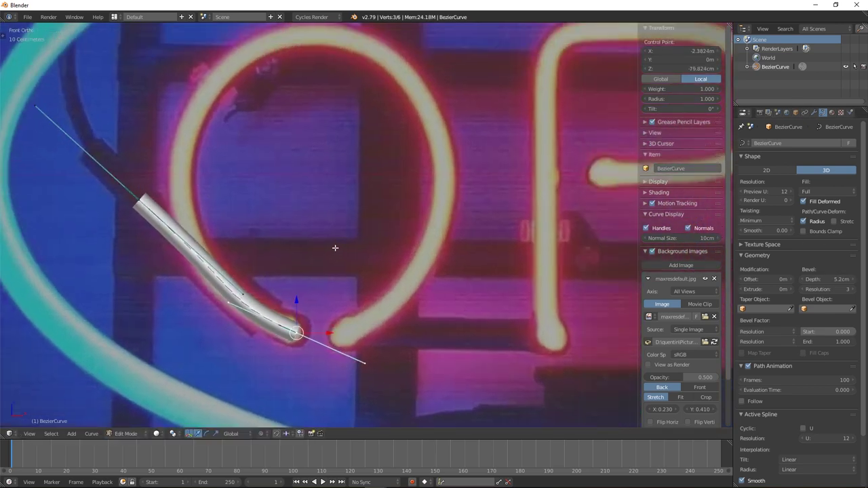
scroll(415, 337, "down", 2)
middle_click_drag(487, 286, 229, 301, "shift")
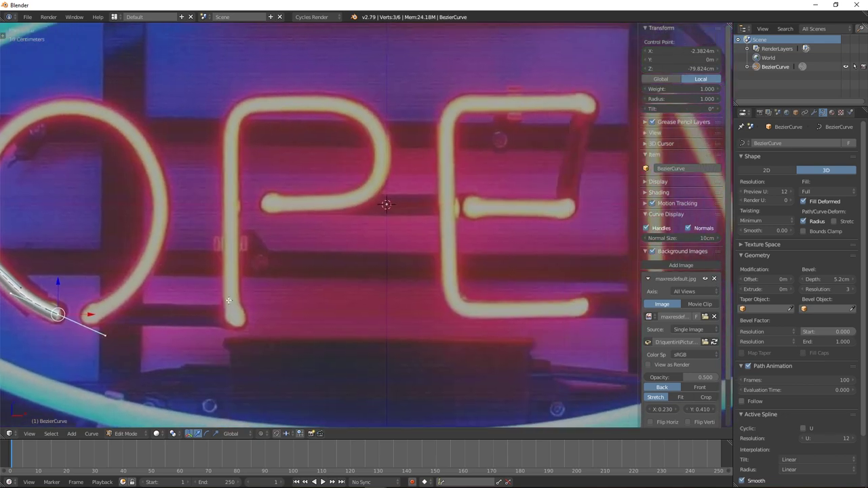
middle_click_drag(420, 208, 289, 205, "shift")
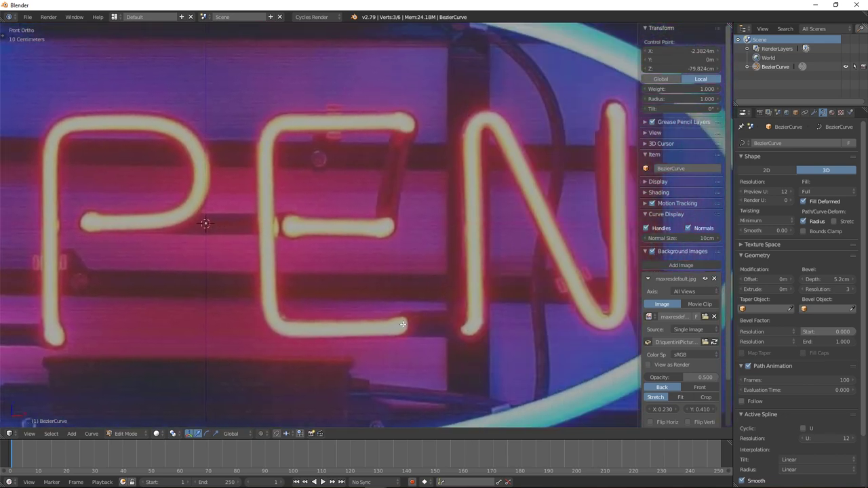
scroll(225, 285, "down", 1)
middle_click_drag(185, 279, 327, 269, "shift")
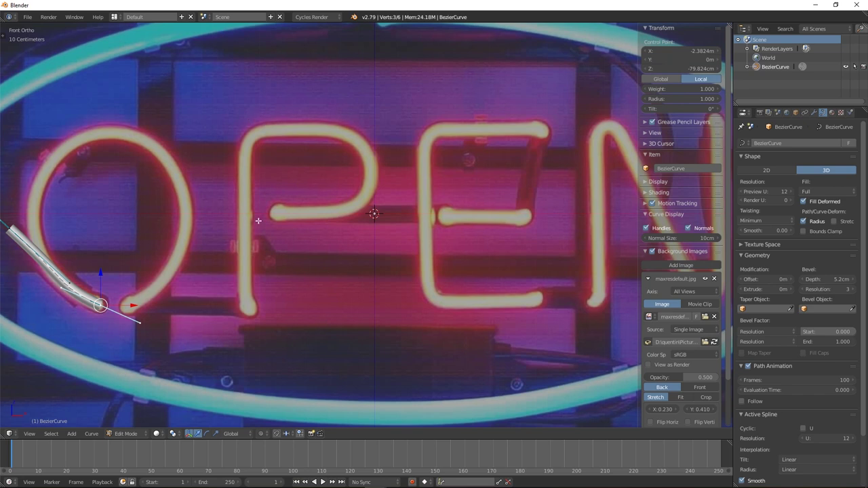
middle_click_drag(256, 231, 222, 250)
key("KP_1")
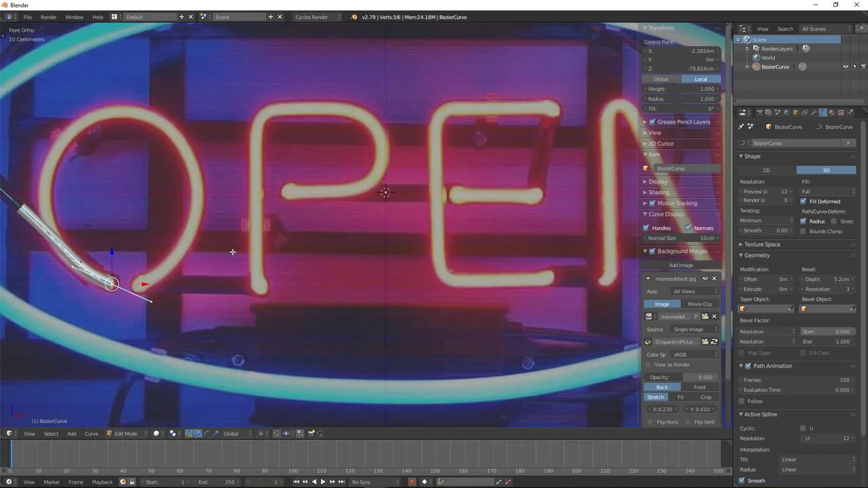
scroll(331, 234, "up", 4)
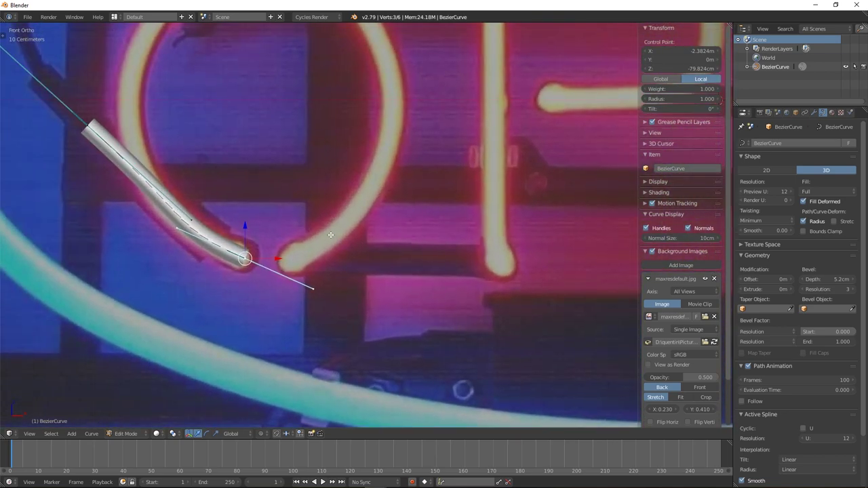
middle_click_drag(330, 235, 392, 248, "shift")
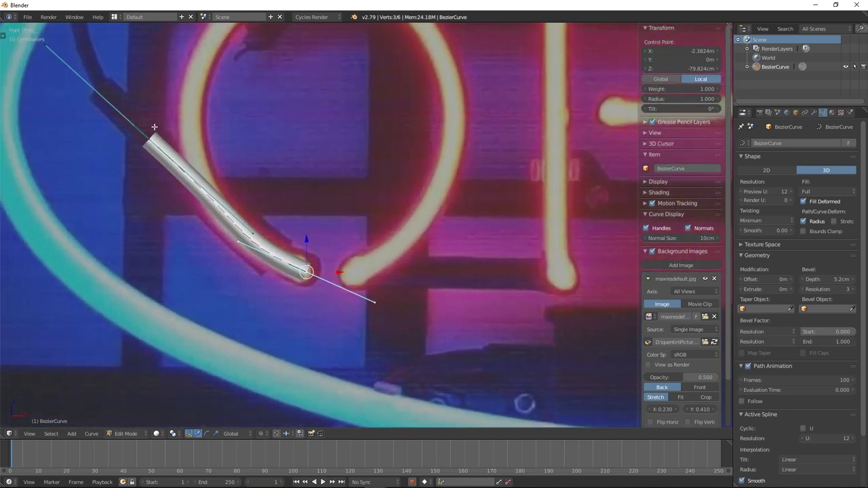
- Extrude the curve's lower end point forward about 16 cm along global Y and rotate the new point to form a U-bend
middle_click_drag(313, 272, 346, 294)
key("e")
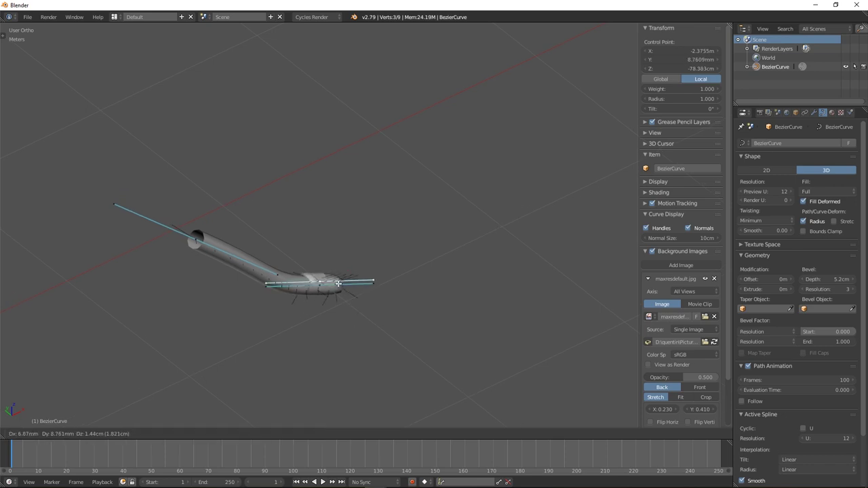
key("y")
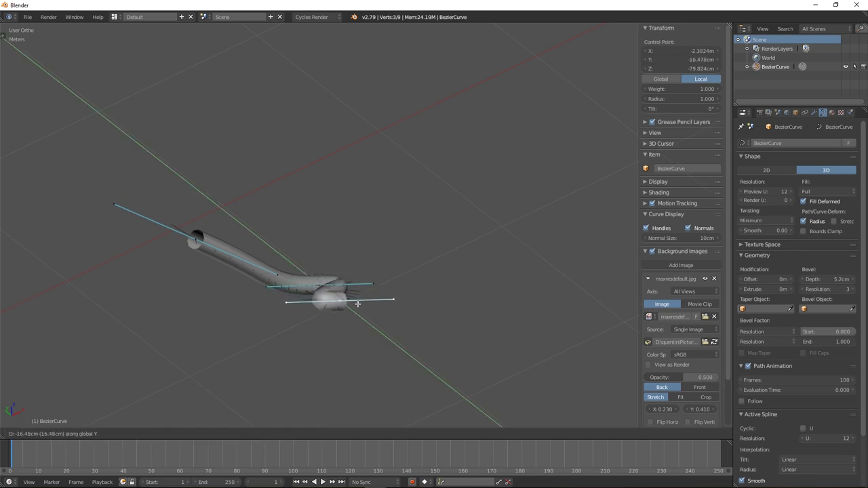
left_click(355, 302)
middle_click_drag(354, 301, 362, 292)
key("KP_1")
scroll(229, 169, "up", 3)
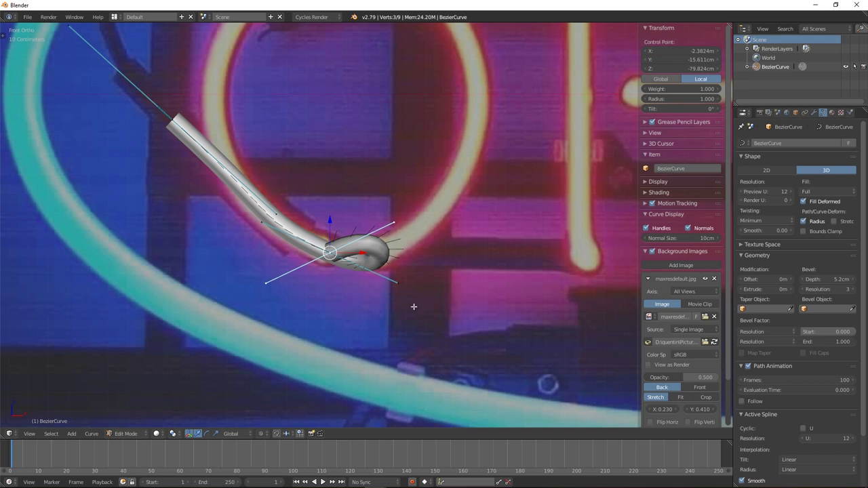
key("r")
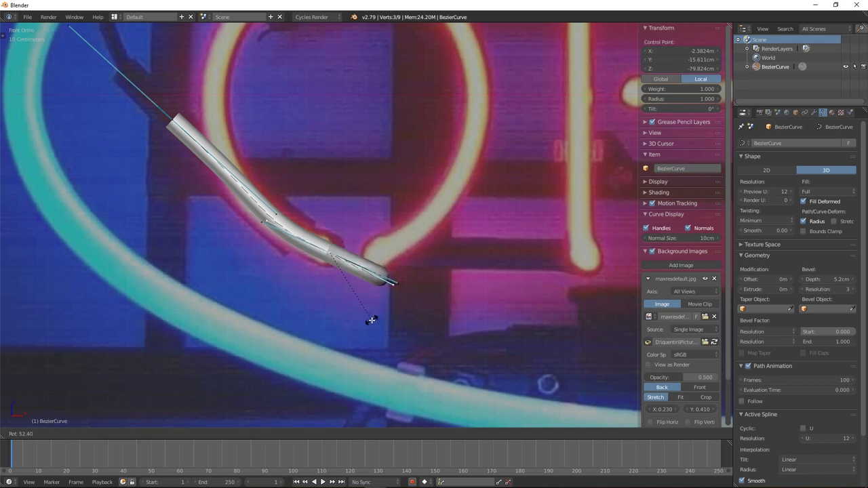
left_click(372, 319)
- Move the bend's front point along global Y to about -21.2 cm and change the snap element
middle_click_drag(372, 316, 323, 287)
key("g")
key("y")
left_click(323, 286)
left_click(293, 434)
left_click(294, 422)
- Align the front point with the O's lower-left end and extrude control points around the O to its lower-right end
key("KP_1")
key("g")
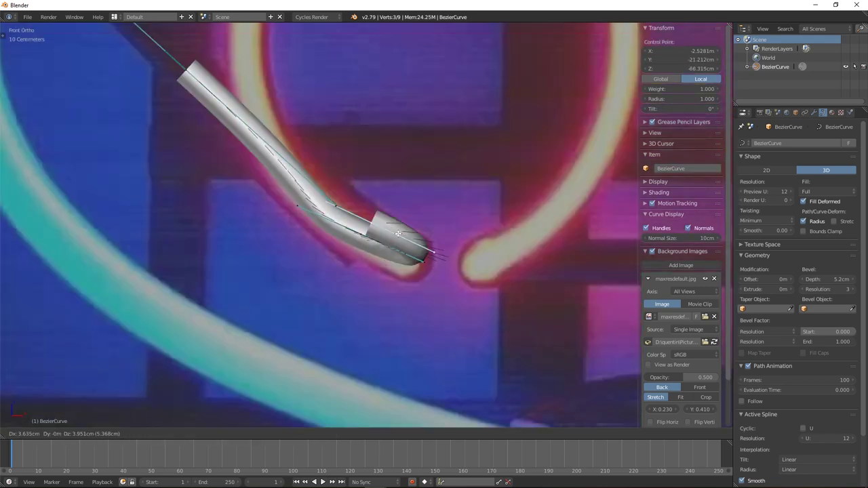
left_click(398, 233)
key("e")
scroll(370, 225, "down", 2)
key("e")
key("e")
left_click(436, 348)
right_click(394, 94)
middle_click_drag(381, 323, 350, 248, "shift")
right_click(348, 277)
key("e")
left_click(293, 299)
key("r")
key("s")
left_click(360, 267)
- Bend the O's lower-right end back to Y 0 and extrude a rear connector to the P's foot, bending it forward
middle_click_drag(352, 311, 291, 300)
key("e")
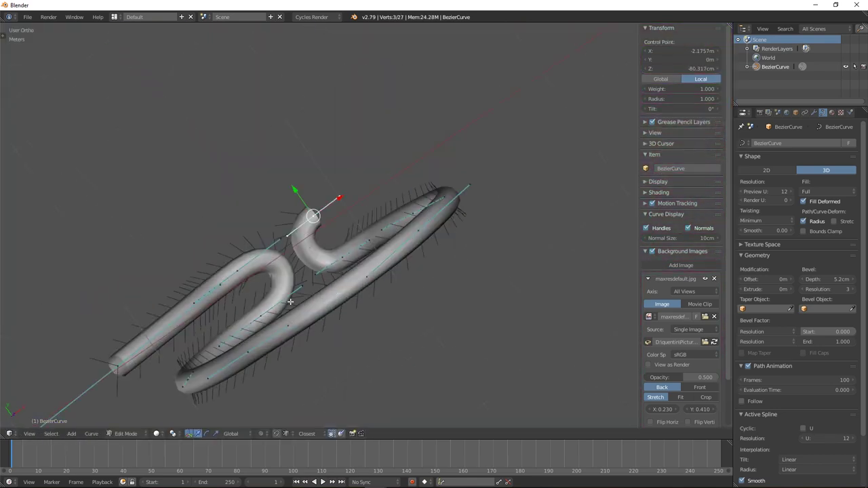
key("KP_1")
scroll(428, 285, "up", 1)
middle_click_drag(448, 242, 353, 217, "shift")
key("e")
left_click(436, 258)
middle_click_drag(437, 259, 387, 251)
key("e")
- Extrude the curve up the P's stem, over its upper corner and around the bowl, following the reference
key("KP_1")
key("e")
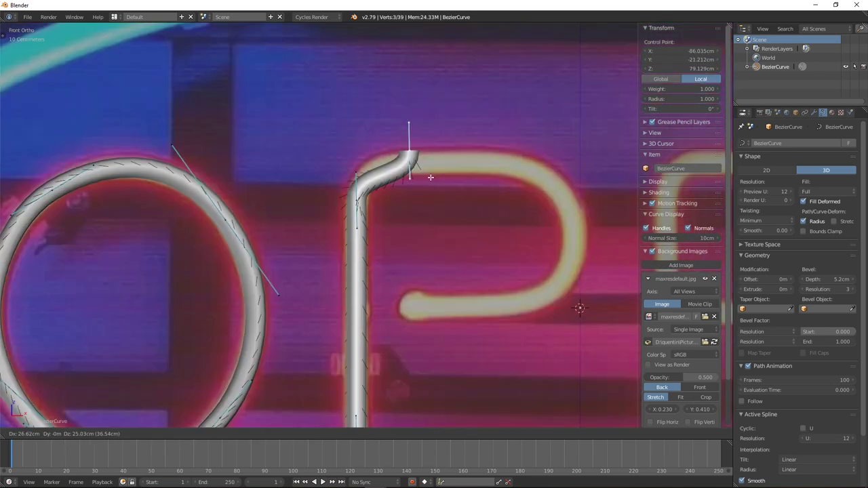
left_click(430, 177)
middle_click_drag(473, 206, 342, 116, "shift")
key("e")
left_click(362, 248)
right_click(438, 180)
key("e")
- Bend the P bowl's inner end back to Y 0 and align its control points with the reference
middle_click_drag(406, 238, 348, 262)
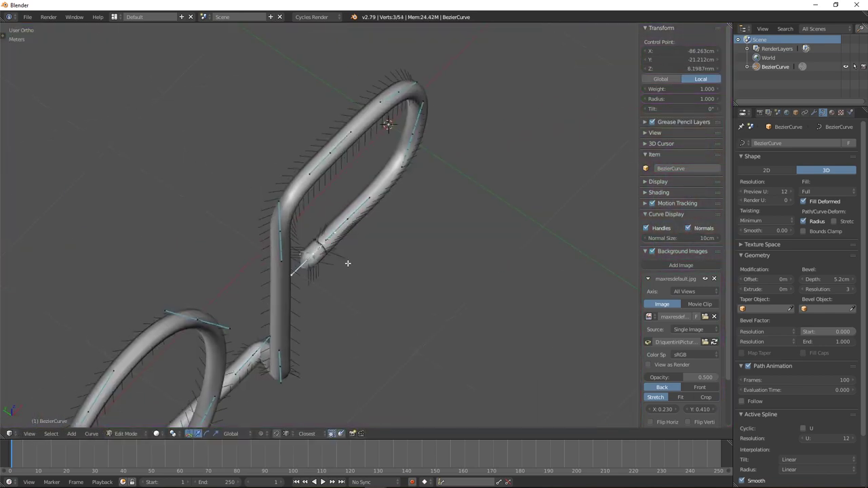
left_click(346, 263)
key("KP_1")
middle_click_drag(373, 296, 387, 283, "shift")
right_click(343, 203)
left_click(380, 218)
right_click(451, 169)
scroll(412, 195, "up", 2)
right_click(300, 219)
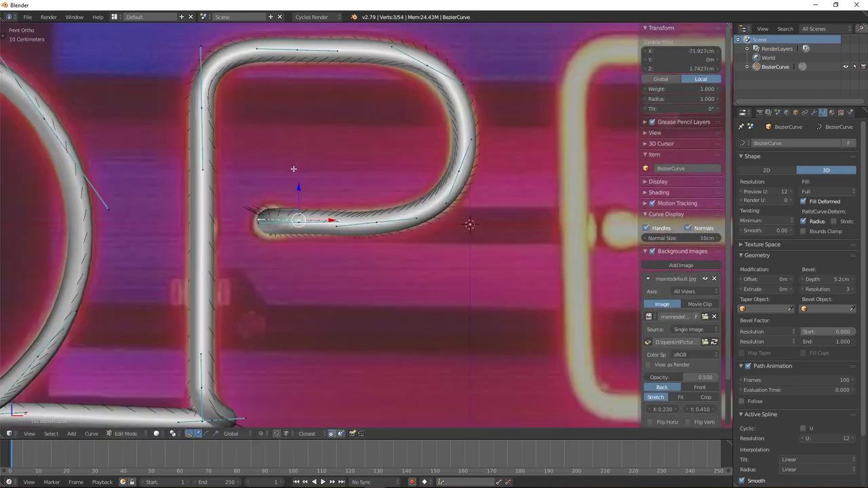
- Extrude a rear connector from the P's inner end to the E's middle bar and bend it forward
key("e")
middle_click_drag(322, 146, 378, 192)
key("e")
middle_click_drag(370, 161, 384, 184)
key("KP_1")
- Extrude along the E's middle bar, bend its right end back to Y 0, and rotate that point toward the E's upper arm
right_click(540, 181)
middle_click_drag(546, 175, 576, 198)
key("e")
key("KP_1")
key("r")
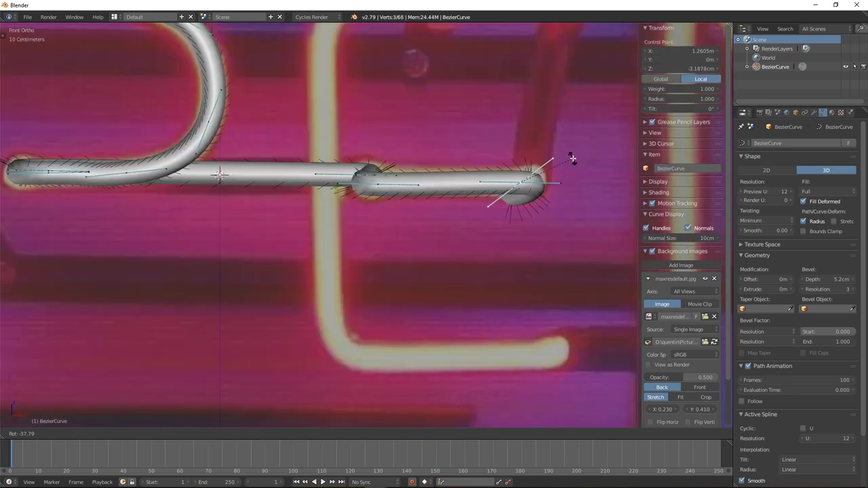
left_click(545, 132)
- Extrude the rear tube up to the E's upper-right end, bend it forward, and trace the upper bar to the E's stem
scroll(535, 150, "down", 2)
middle_click_drag(484, 91, 510, 112)
key("e")
key("KP_1")
key("e")
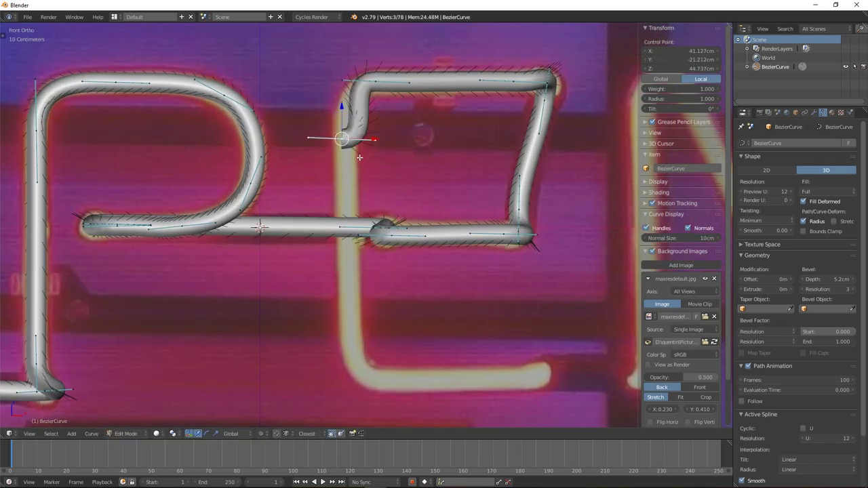
left_click(359, 152)
- Rotate the control point to follow the E's stem and extrude down and along the E's lower bar
middle_click_drag(366, 298, 365, 211, "shift")
key("r")
key("e")
- Bend the E's lower bar backward and extrude a rear connector to the N's lower-left foot
middle_click_drag(332, 245, 305, 265)
key("e")
key("KP_1")
middle_click_drag(434, 227, 388, 248)
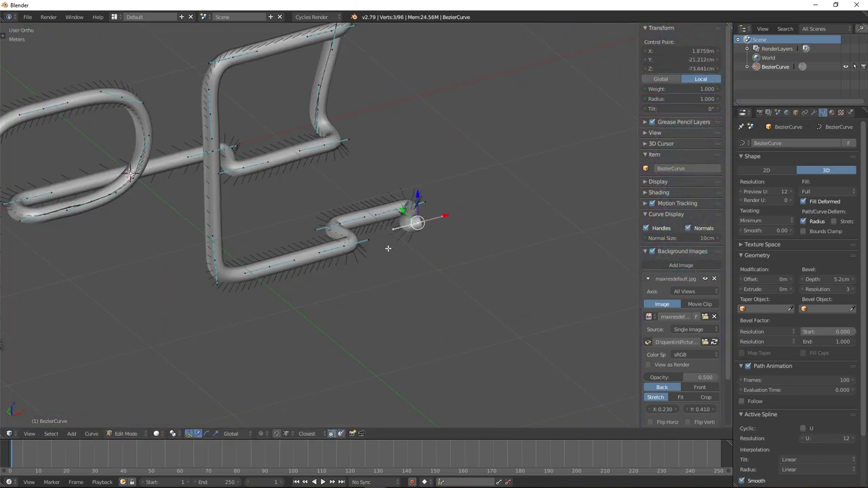
- Trace the N by extruding and rotating control points up its first stem, down the diagonal and up the last stem
key("e")
key("KP_1")
middle_click_drag(448, 88, 377, 223, "shift")
key("r")
left_click(468, 207)
key("e")
middle_click_drag(501, 332, 424, 233, "shift")
key("e")
- Bend the N's upper-right end backward and extrude a short rear tail down behind the stem
middle_click_drag(434, 197, 457, 215)
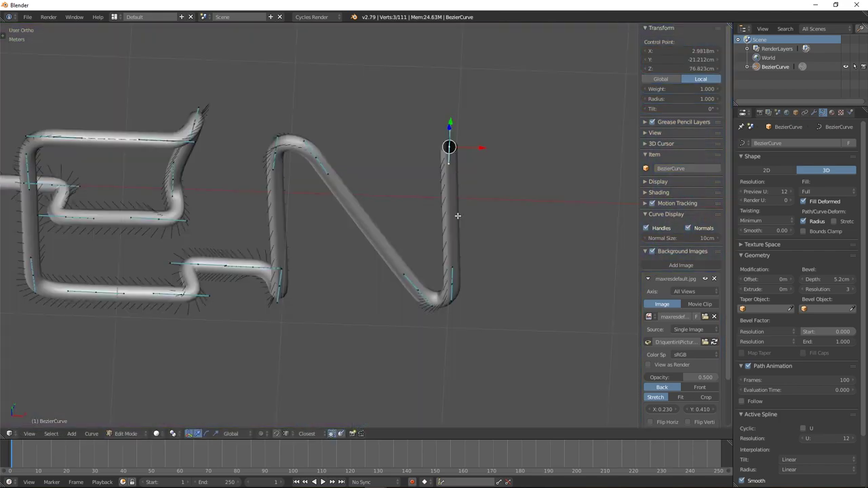
key("KP_1")
key("e")
key("r")
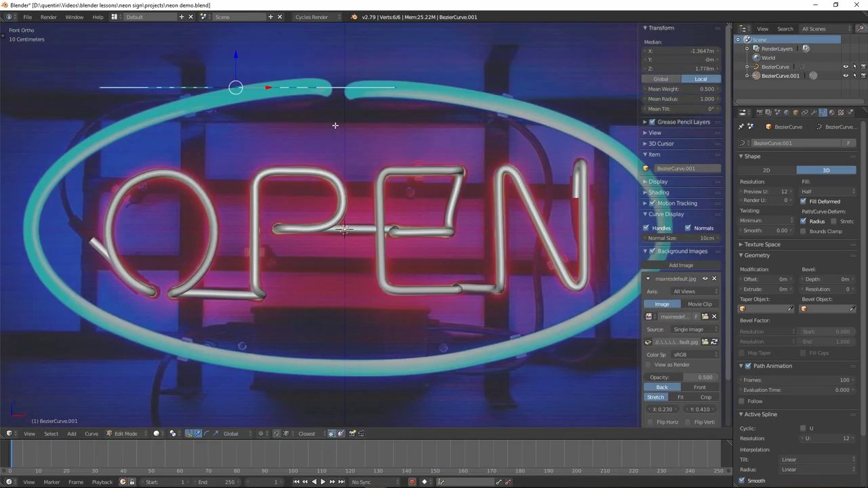
- Fit the new curve to the turquoise oval's upper-left arc and extrude it down the oval's left side
middle_click_drag(292, 136, 323, 97)
key("KP_1")
key("s")
right_click(107, 151)
middle_click_drag(183, 199, 188, 161, "shift")
key("e")
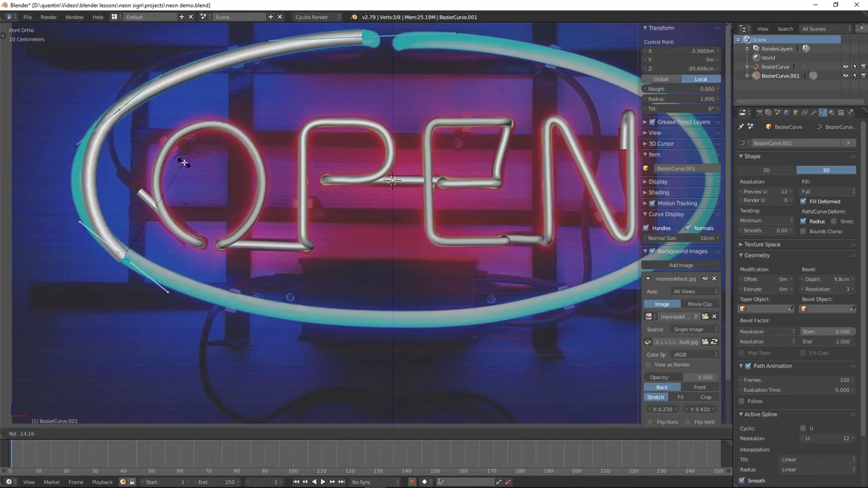
- Extrude control points along the oval's lower arc and up its right side, matching the reference
middle_click_drag(407, 275, 377, 242, "shift")
key("e")
right_click(92, 226)
right_click(358, 287)
middle_click_drag(434, 271, 338, 266, "shift")
key("e")
scroll(561, 183, "down", 1)
key("e")
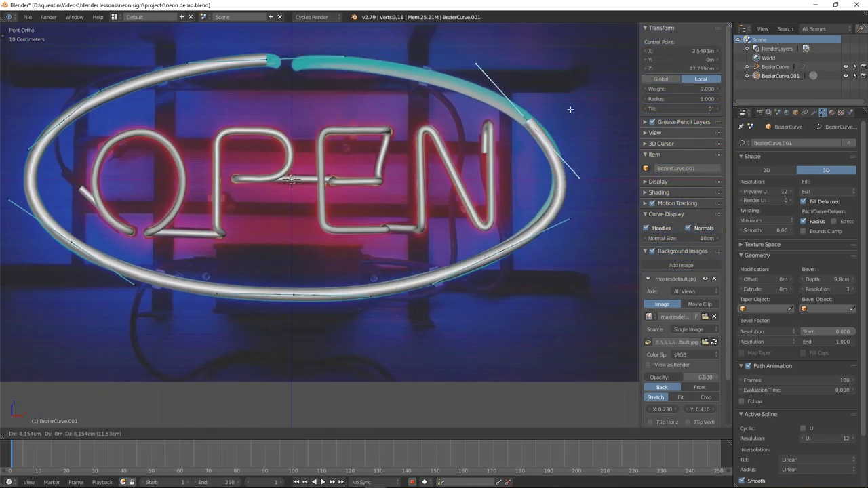
- Extrude the oval tube along its upper-right arc to the right edge of the gap
right_click(501, 251)
right_click(532, 123)
key("e")
left_click(421, 89)
middle_click_drag(415, 75, 447, 159, "shift")
scroll(448, 158, "up", 2)
scroll(448, 159, "down", 1)
key("e")
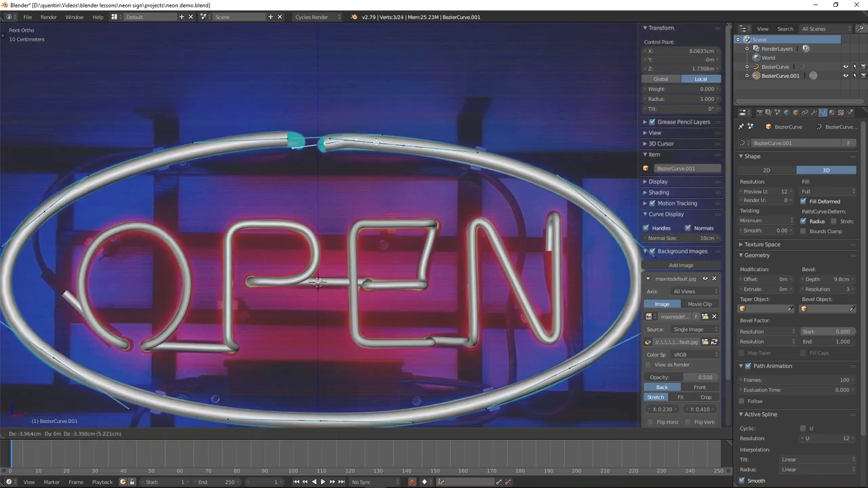
- Bend the oval's left gap end backward to about Y 28.4 cm and place a rear tail point behind the arc
right_click(428, 148)
right_click(337, 188)
key("r")
middle_click_drag(304, 211, 345, 188)
scroll(345, 187, "up", 4)
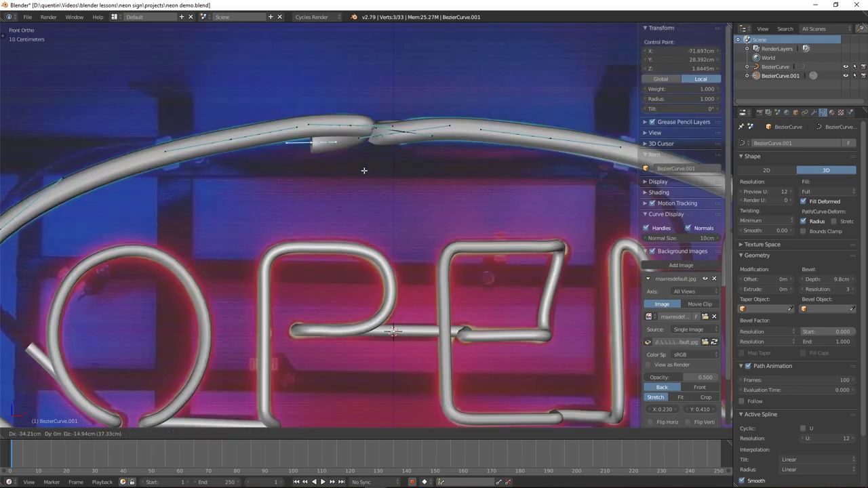
left_click(364, 171)
- Bend the oval's right gap end backward, extrude and rotate a matching rear tail, and leave edit mode
key("g")
left_click(467, 143)
key("e")
middle_click_drag(550, 170, 362, 182, "shift")
left_click(521, 192)
key("r")
left_click(487, 189)
scroll(487, 190, "down", 6)
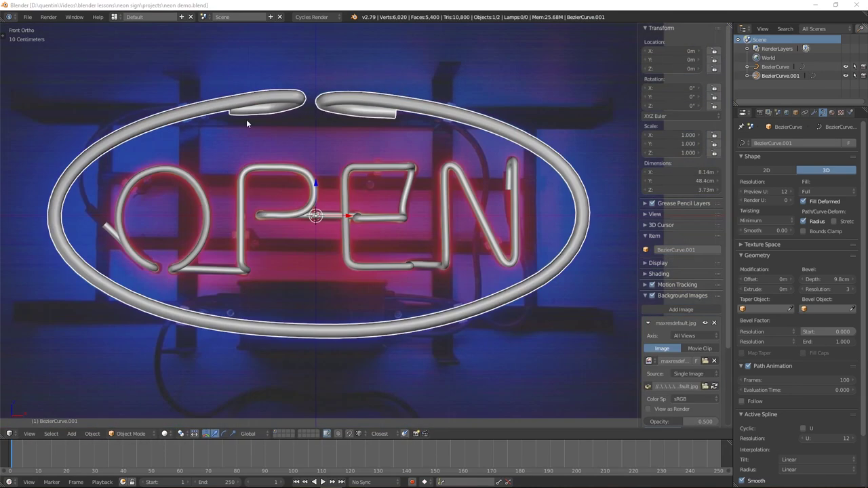
key("Tab")
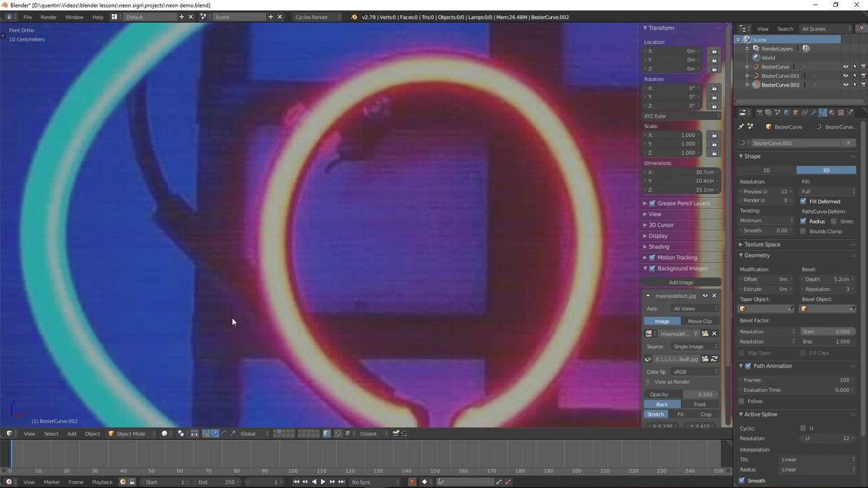
- Shrink the sleeve's upper end beside the O and extrude a thin cable upward, curving it behind the oval's upper-left arc
left_click(280, 432)
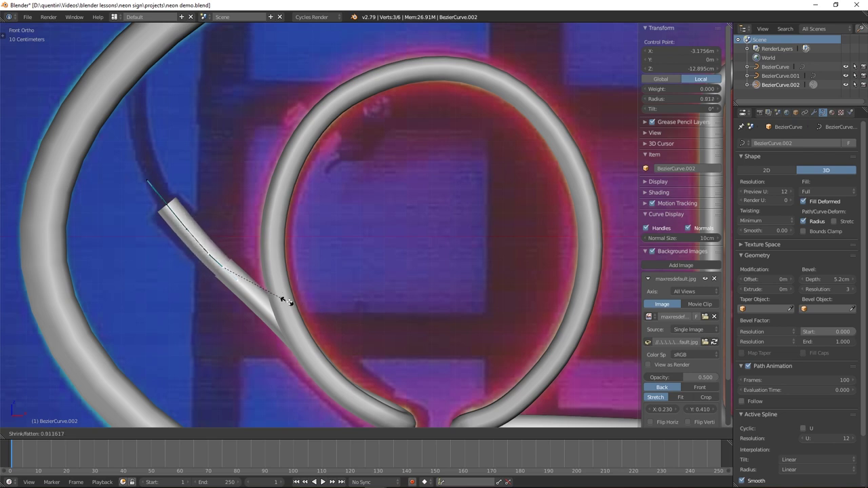
left_click(330, 310)
middle_click_drag(232, 242, 253, 267, "shift")
key("e")
left_click(155, 136)
key("e")
left_click(183, 95)
key("r")
left_click(169, 224)
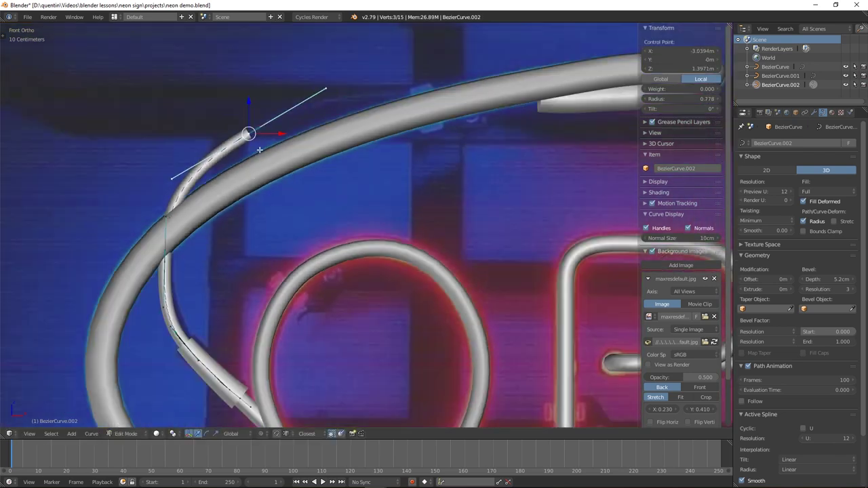
- Extrude the thin cable along the oval's upper-left arc toward the left rear tail, adding sleeve points
key("e")
left_click(458, 108)
middle_click_drag(458, 149, 228, 262, "shift")
key("e")
- Move the cable's end into line with the oval's left rear tail and leave edit mode
mouse_move(271, 231)
middle_mouse_down()
mouse_move(347, 169)
mouse_move(336, 253)
mouse_move(267, 197)
mouse_move(351, 261)
mouse_move(357, 223)
middle_mouse_up()
key("z")
key("z")
key("ctrl+space")
scroll(336, 254, "down", 6)
key("g")
left_click(267, 198)
key("Tab")
right_click(407, 217)
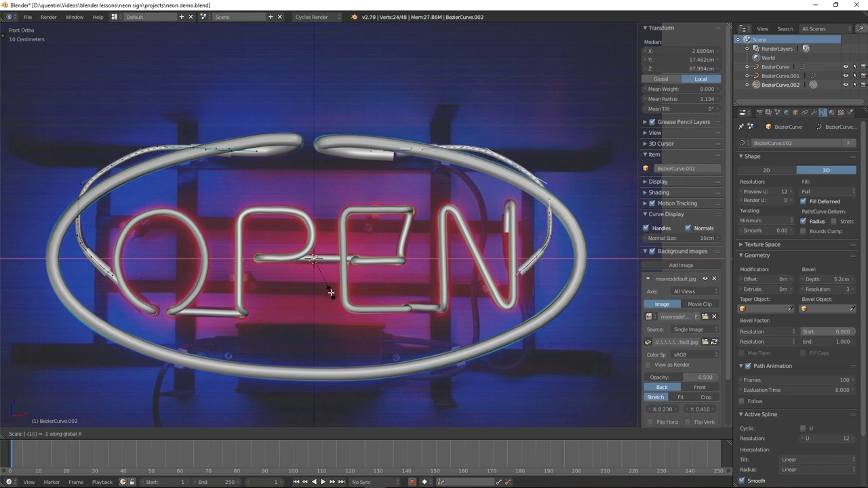
- Fit the mirrored cable's sleeve onto the oval's right rear tail, working on its end points
middle_click_drag(331, 292, 322, 197)
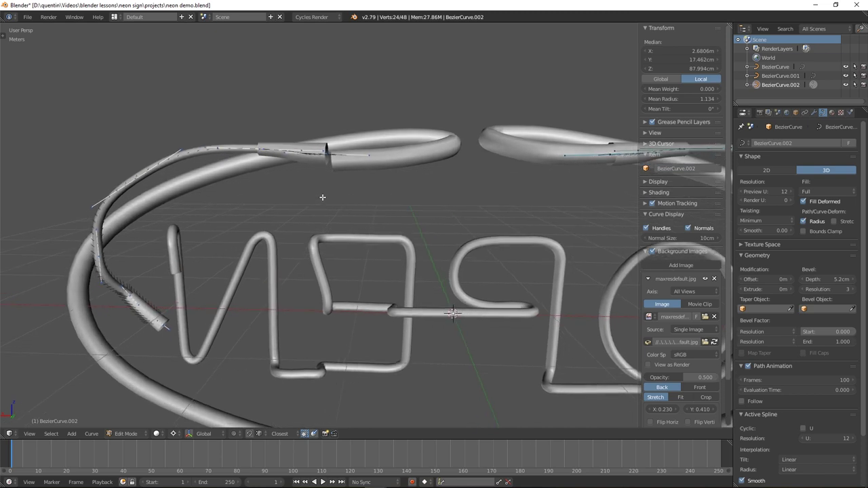
key("a")
key("b")
left_click_drag(348, 163, 312, 138)
scroll(323, 129, "up", 2)
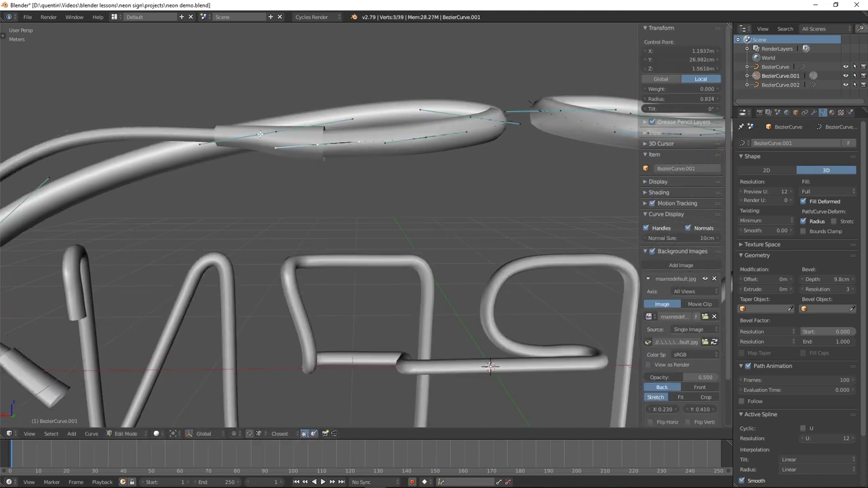
- Move and rotate the mirrored cable's control points so it runs down behind the N to the oval's lower-right arc
key("KP_1")
key("z")
key("g")
left_click(410, 242)
middle_click_drag(434, 271, 406, 200, "shift")
key("r")
left_click(441, 276)
middle_click_drag(447, 407, 463, 261, "shift")
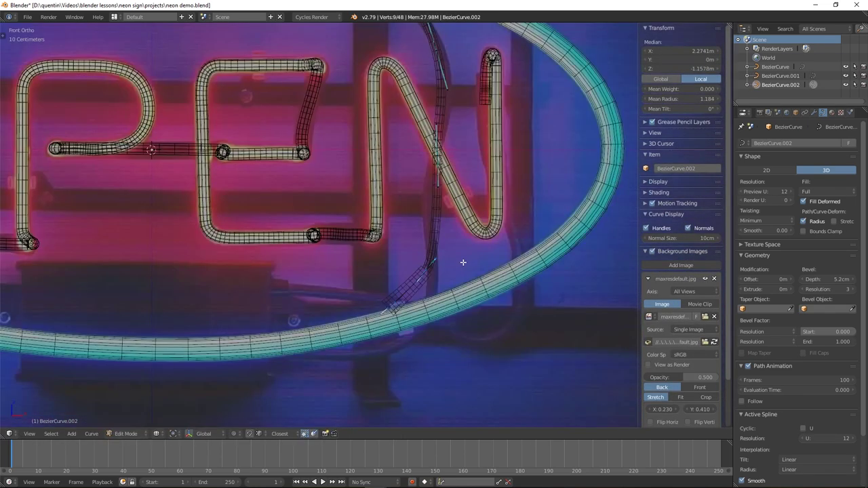
- Subdivide the cable's lowest segment and move the new point to the bend just below the oval's lower-right arc
scroll(463, 262, "up", 1)
middle_click_drag(325, 326, 289, 367)
scroll(289, 367, "up", 3)
scroll(289, 368, "down", 6)
middle_click_drag(434, 203, 444, 271)
key("w")
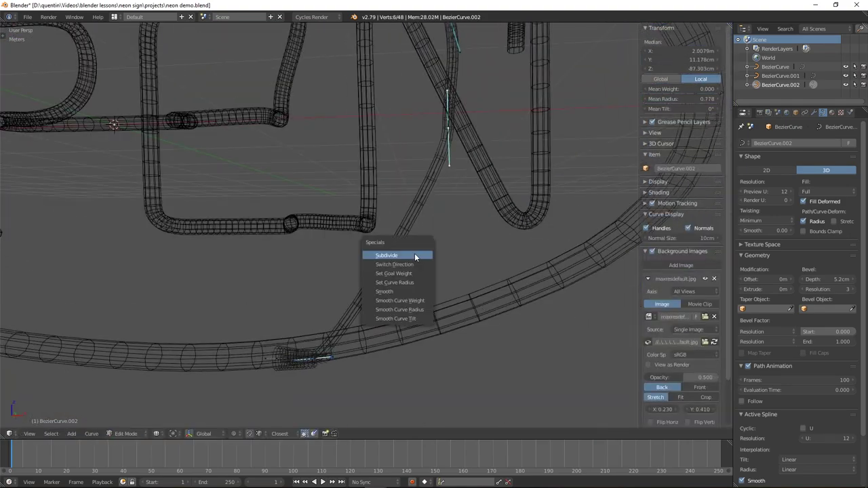
left_click(414, 258)
right_click(389, 258)
middle_click_drag(389, 257, 391, 257)
key("KP_1")
key("g")
middle_click_drag(479, 343, 445, 277, "shift")
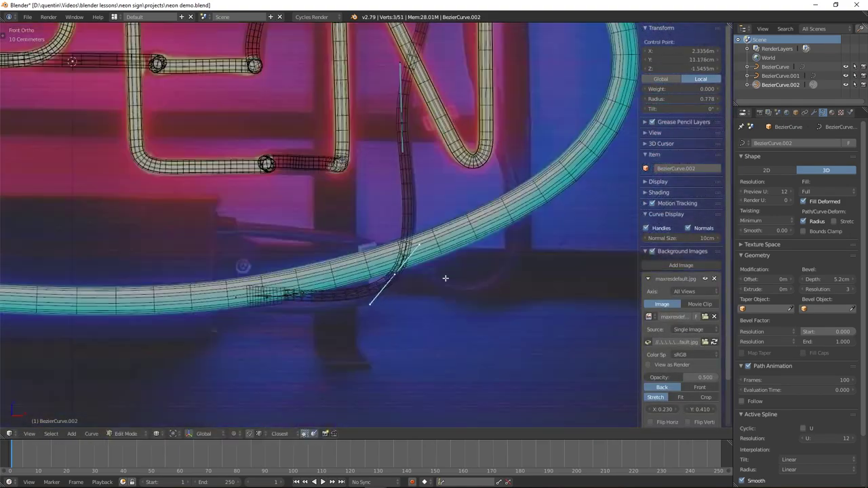
- Push the bend point of the lower-right cable backward along Y to about 51.8 cm, behind the oval tube
key("a")
scroll(380, 231, "up", 4)
key("b")
left_click_drag(291, 176, 420, 250)
middle_click_drag(420, 250, 434, 224)
key("z")
key("g")
key("y")
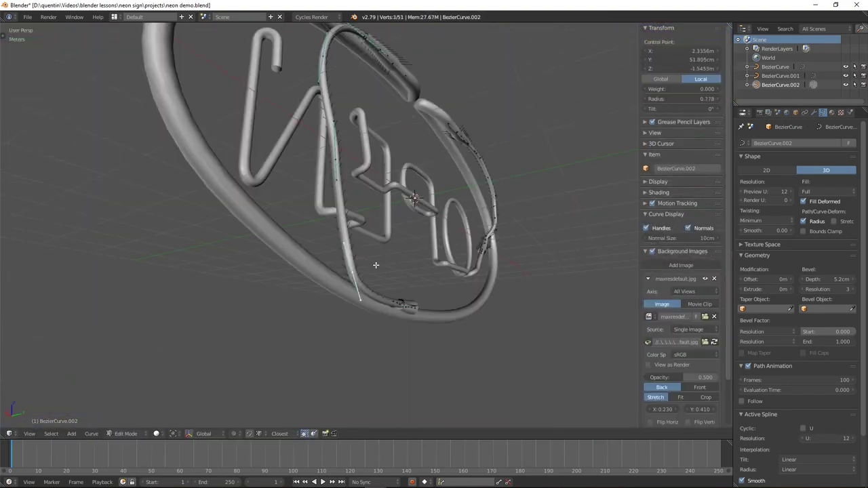
key("KP_1")
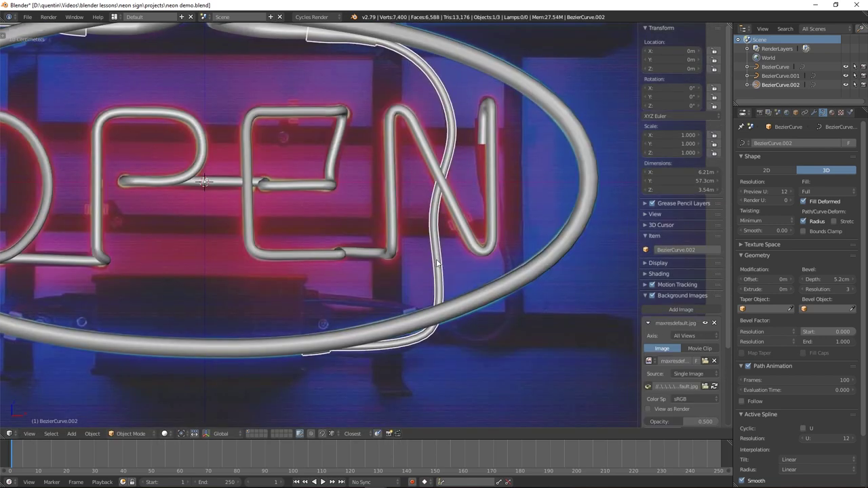
- Reshape the second cable behind the N's right stroke, moving its points below the sleeve and rotating them about -29°
scroll(509, 208, "down", 2)
scroll(508, 208, "up", 1)
scroll(407, 270, "up", 3)
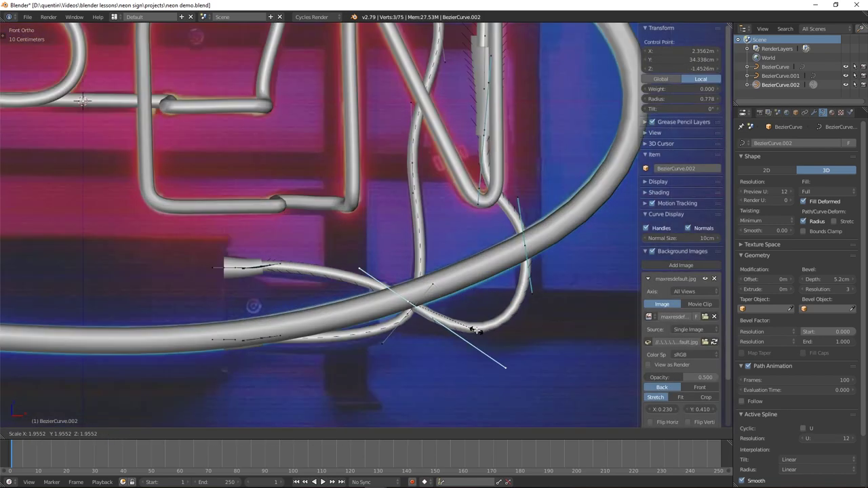
scroll(406, 271, "down", 1)
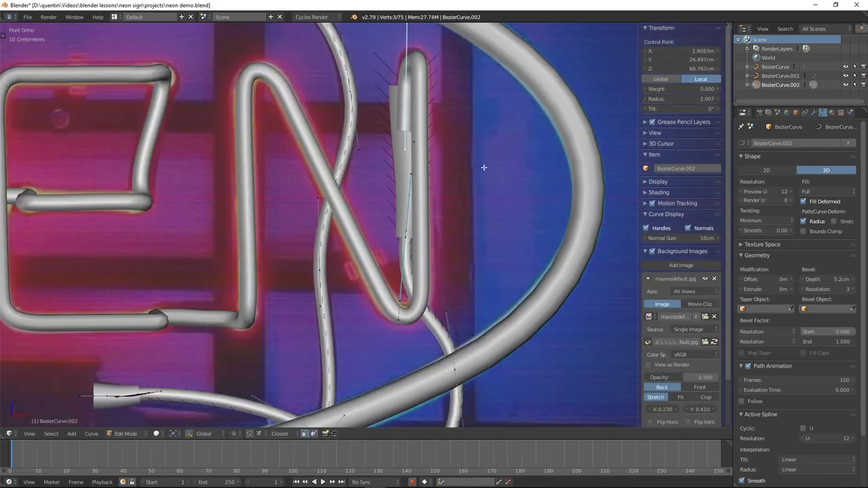
right_click(406, 233)
key("g")
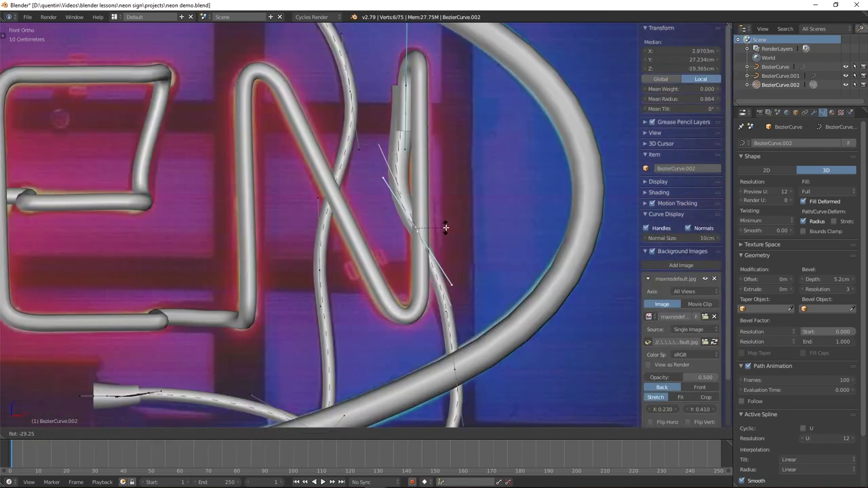
left_click(446, 226)
middle_click_drag(446, 227, 422, 238)
scroll(393, 203, "up", 4)
right_click(362, 168)
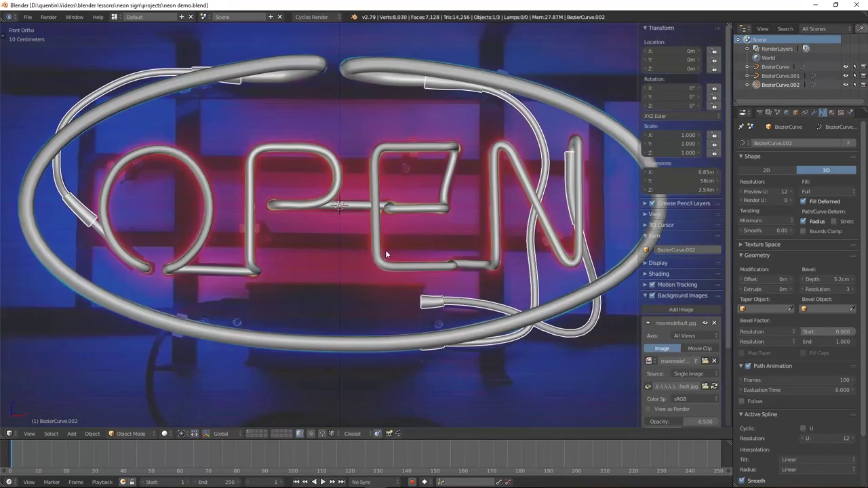
- Shape a sleeve at the transformer's left side and extrude its cable down past the oval's lower-left arc
scroll(340, 232, "up", 5)
scroll(340, 231, "up", 5)
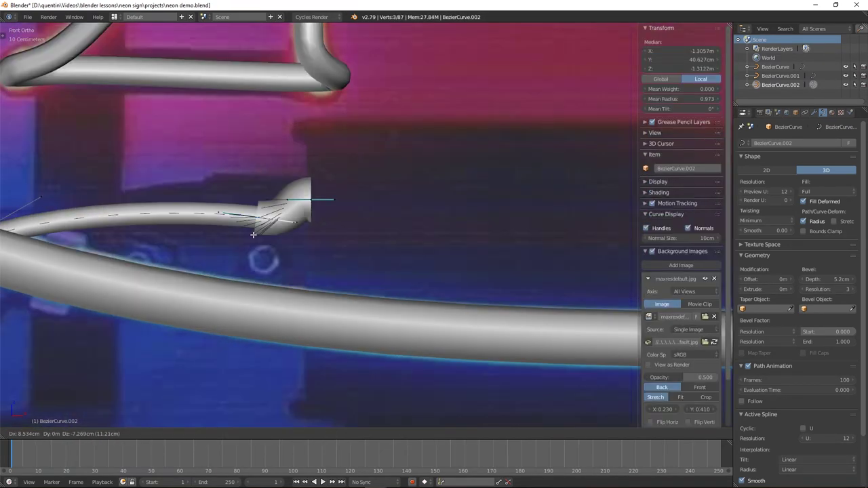
scroll(341, 232, "down", 5)
right_click(217, 177)
key("r")
key("e")
left_click(327, 363)
middle_click_drag(327, 364, 310, 320, "shift")
- Extrude the power cord in a wavy line along the reference's lower edge, end it below the image, and leave edit mode
key("e")
left_click(483, 290)
middle_click_drag(484, 290, 306, 265, "shift")
key("e")
key("r")
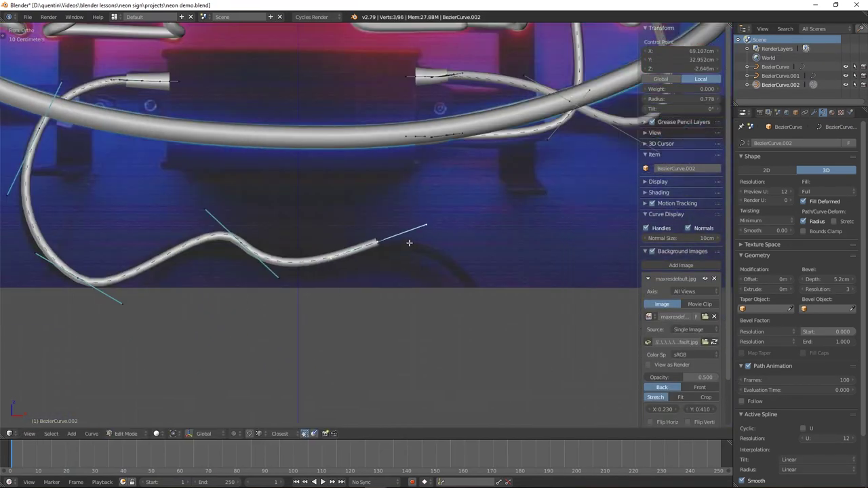
key("e")
left_click(485, 293)
key("Tab")
- Add a mesh plane at the 3D cursor in the middle of the sign
scroll(334, 292, "down", 4)
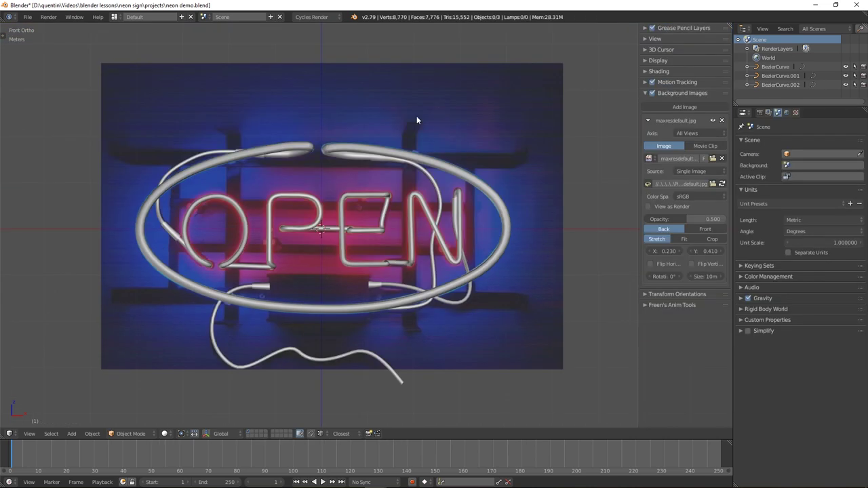
scroll(419, 120, "up", 8)
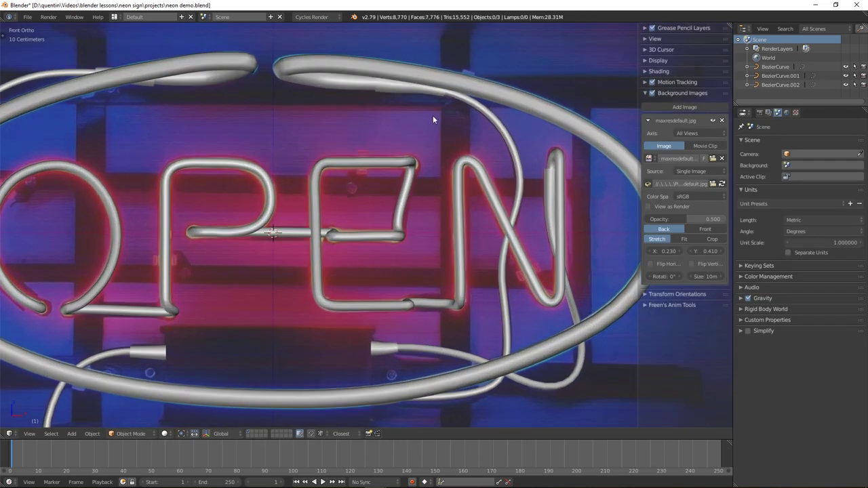
scroll(320, 120, "down", 4)
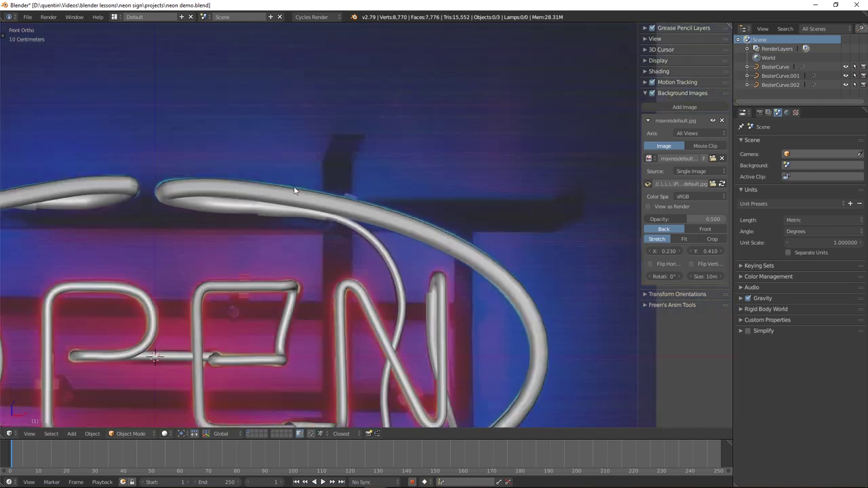
key("shift+a")
mouse_move(256, 215)
left_click(294, 215)
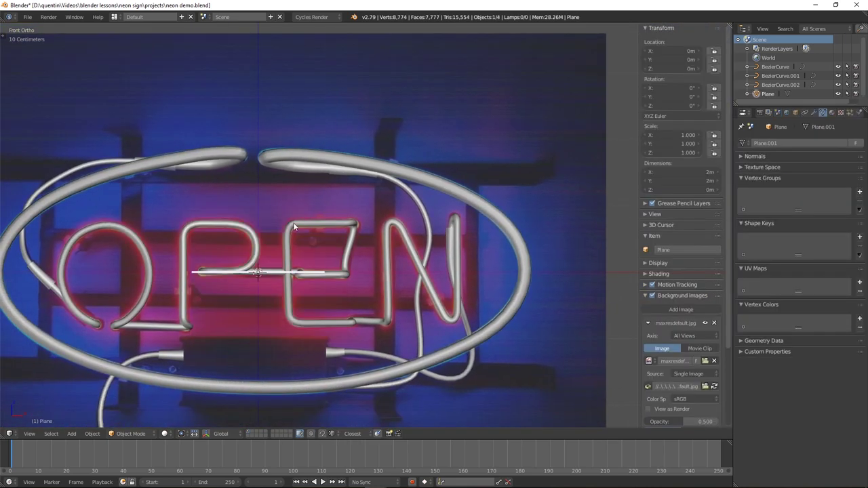
middle_click_drag(296, 226, 318, 318)
- Rotate the plane's mesh 90° about X to face the front view and scale it
key("Tab")
key("r")
key("x")
key("9")
key("0")
key("Return")
key("KP_1")
scroll(338, 298, "up", 4)
key("s")
left_click(360, 269)
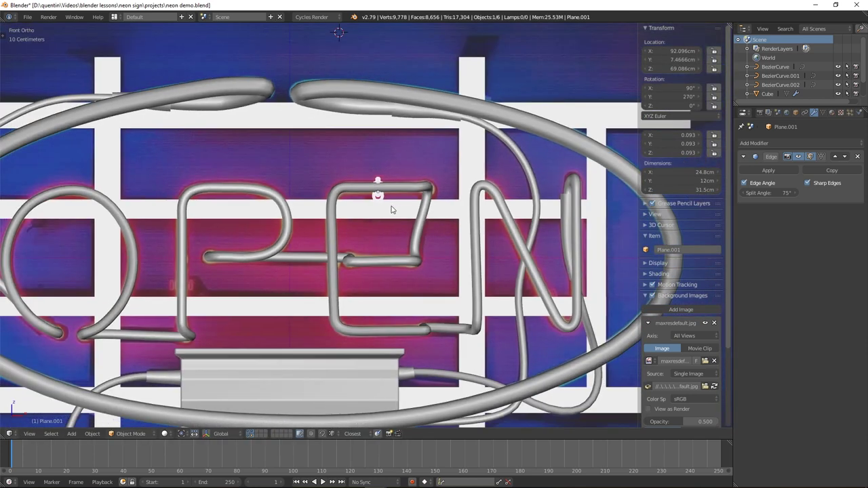
- Examine the placement of the tube support clips at the E and P from the front and several angles
scroll(395, 214, "up", 2)
middle_click_drag(396, 215, 426, 198, "shift")
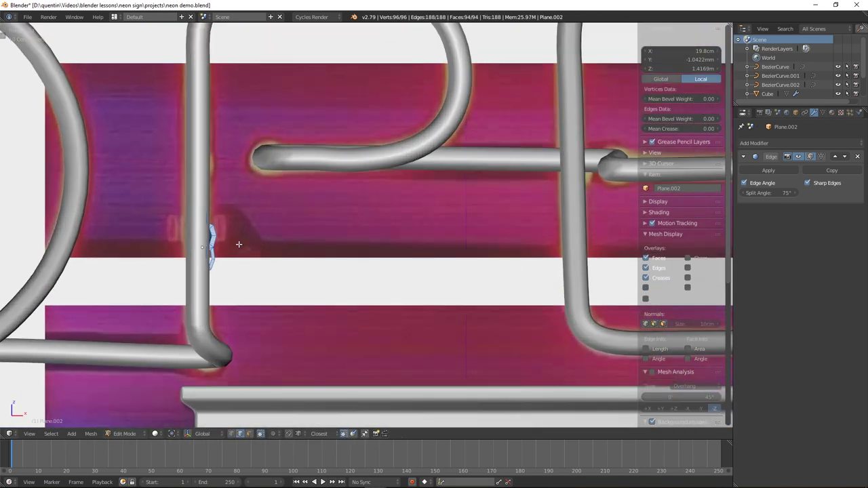
middle_click_drag(238, 242, 410, 190)
scroll(366, 201, "up", 3)
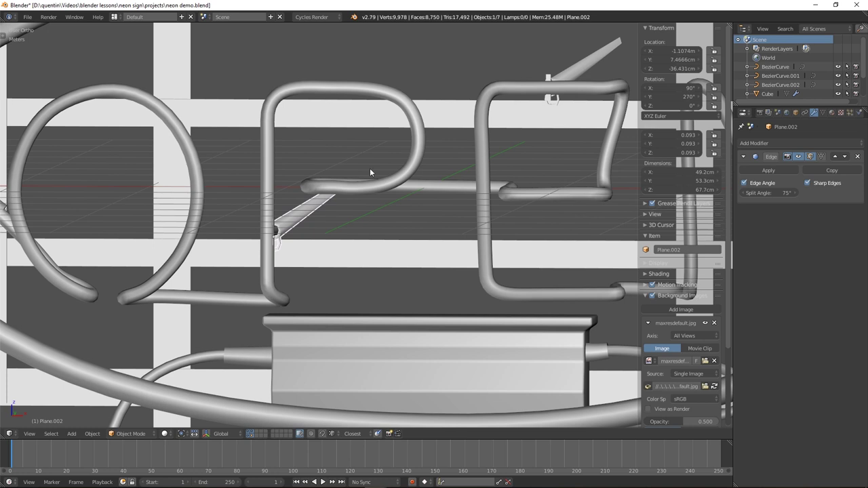
middle_click_drag(320, 229, 270, 244)
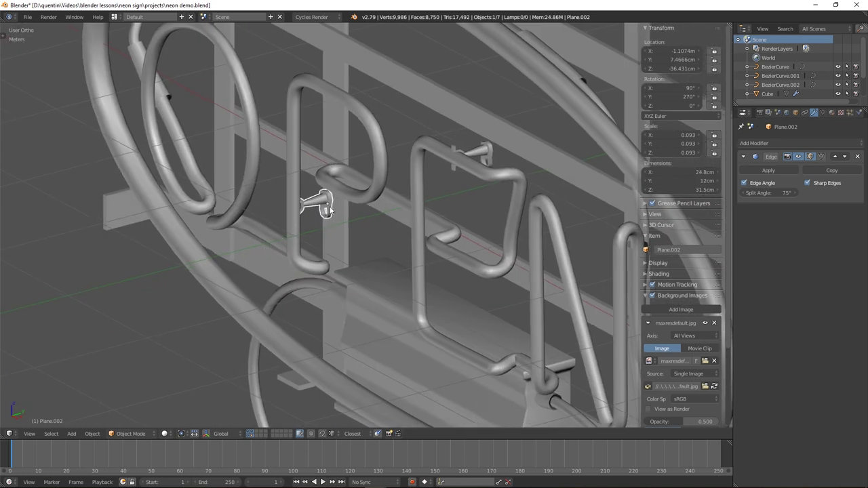
middle_click_drag(233, 95, 276, 95)
scroll(318, 117, "down", 4)
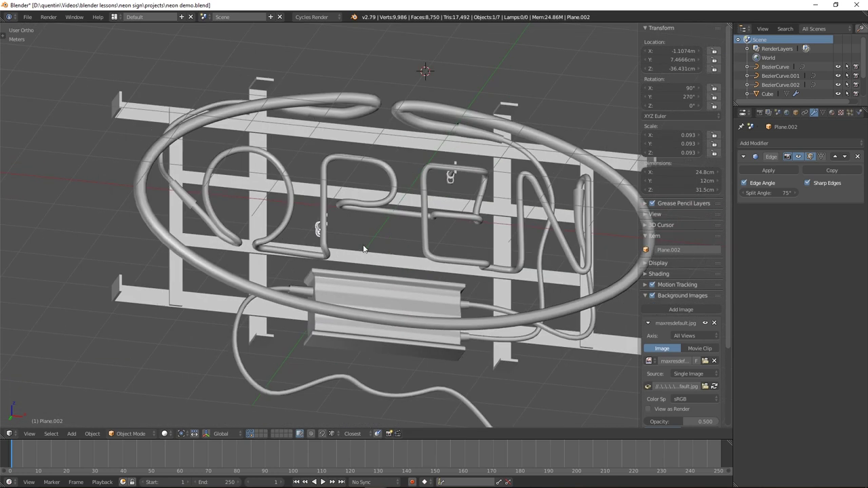
scroll(342, 266, "up", 4)
middle_click_drag(342, 266, 303, 263)
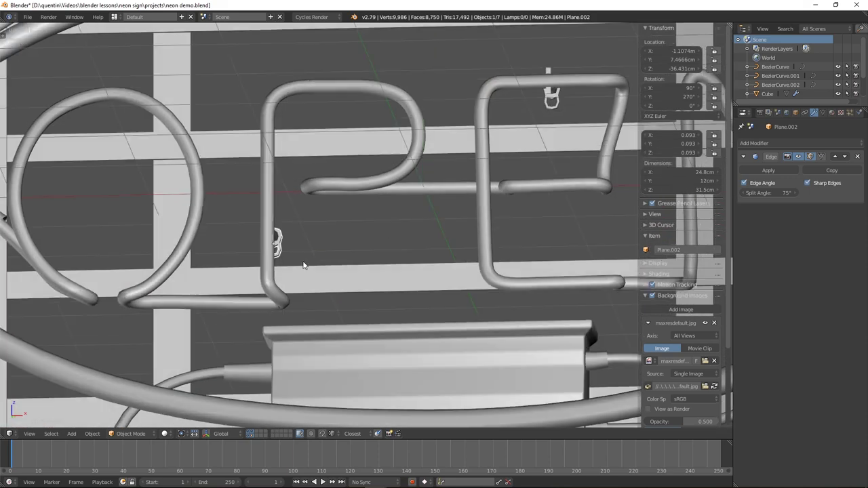
key("KP_1")
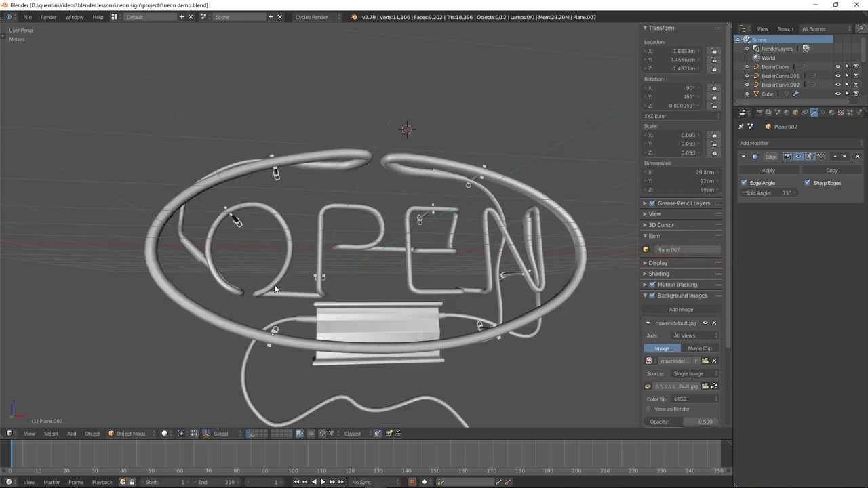
- Add an upright plane behind the sign as the back wall and widen it along X to 12.4 m
key("shift+a")
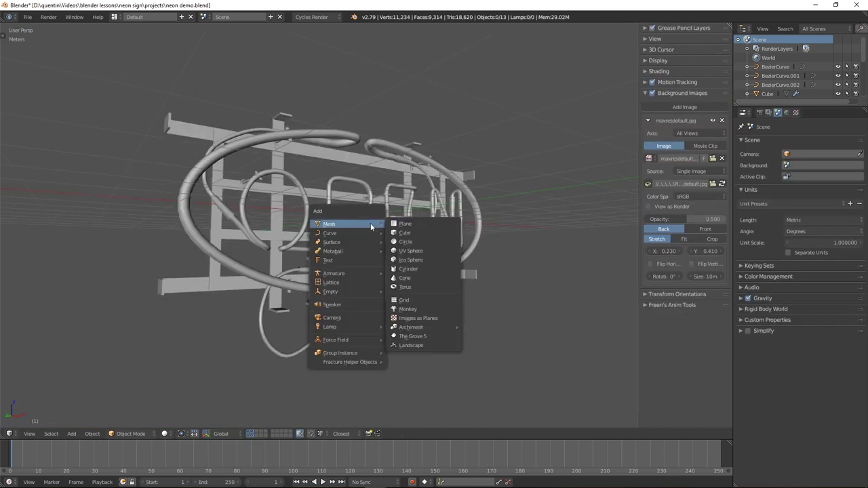
left_click(404, 224)
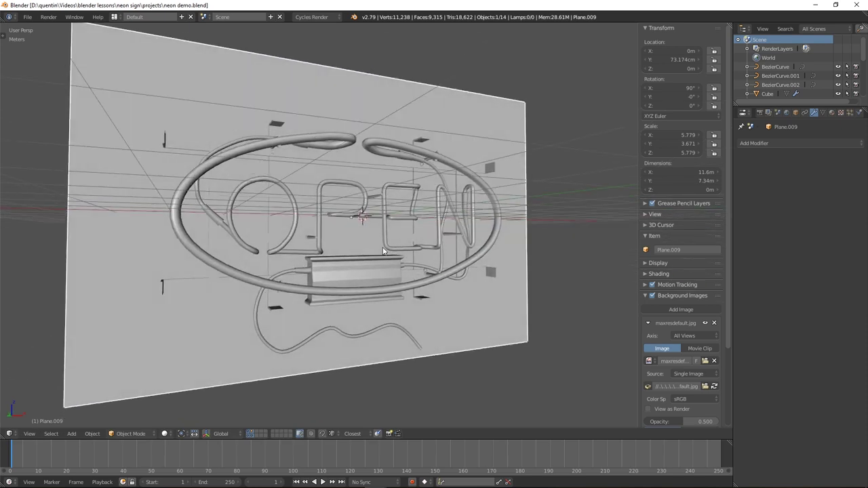
middle_click_drag(383, 251, 382, 250)
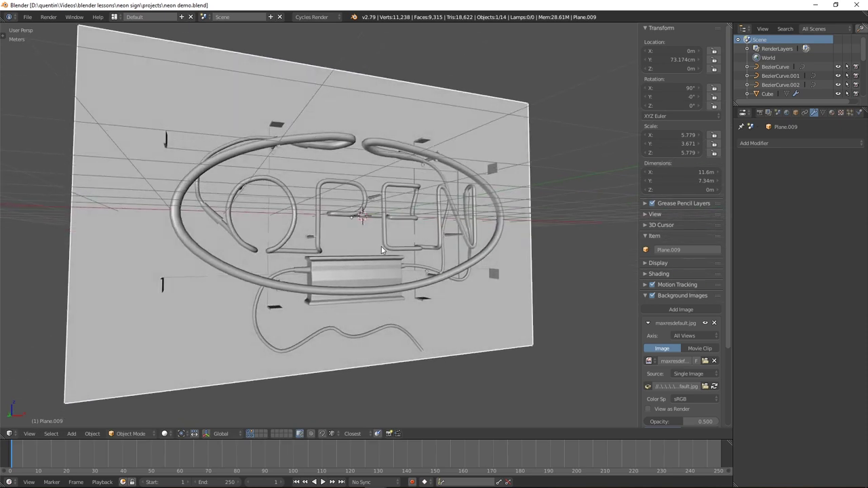
key("x")
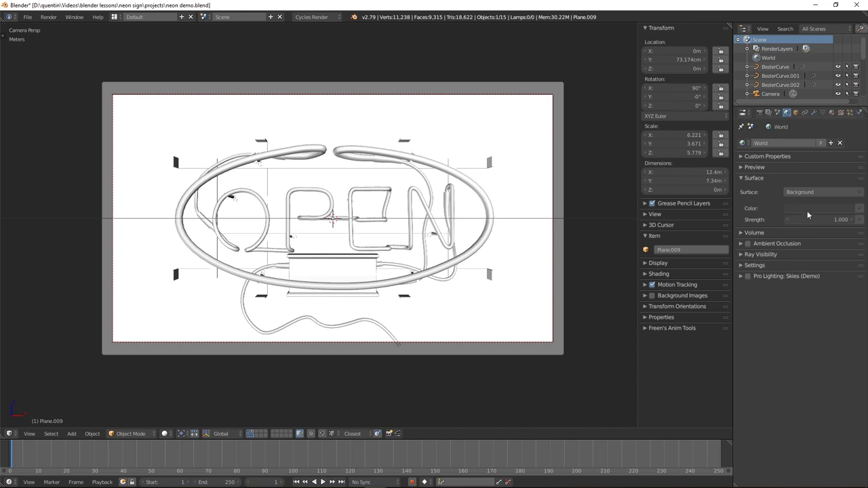
- Darken the world background colour to RGB 0.007 and preview the camera view in rendered shading
left_click(809, 209)
left_click(845, 136)
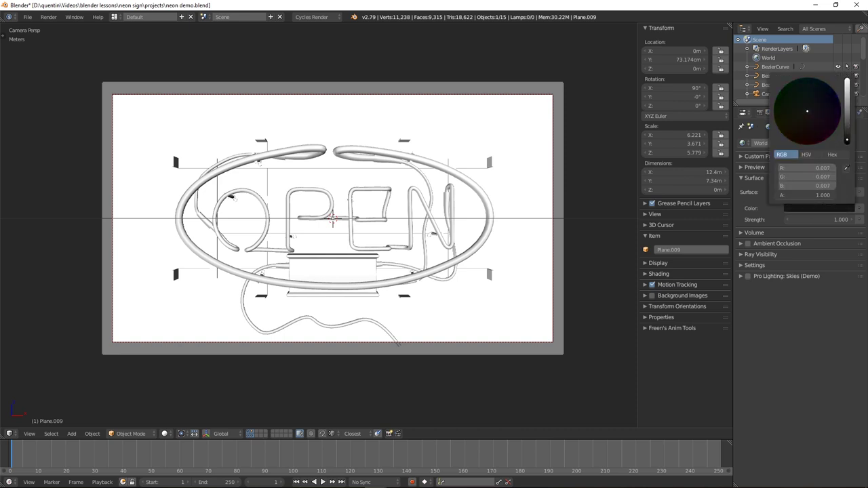
key("shift+z")
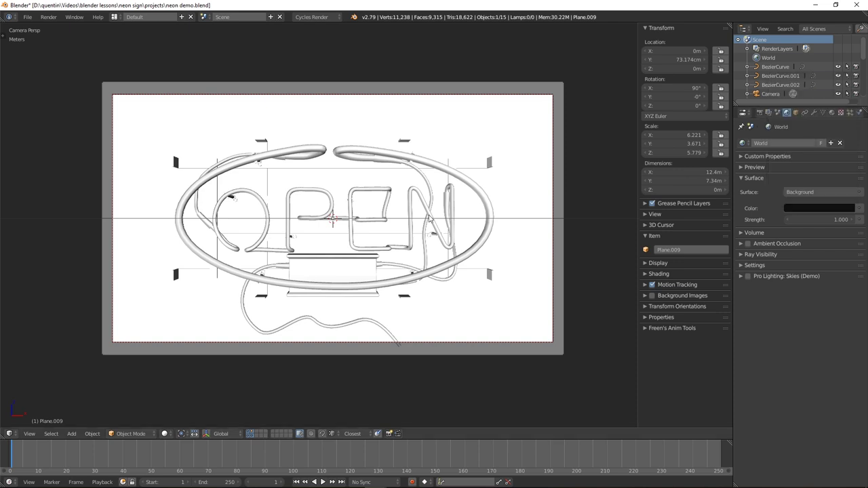
scroll(419, 236, "up", 1)
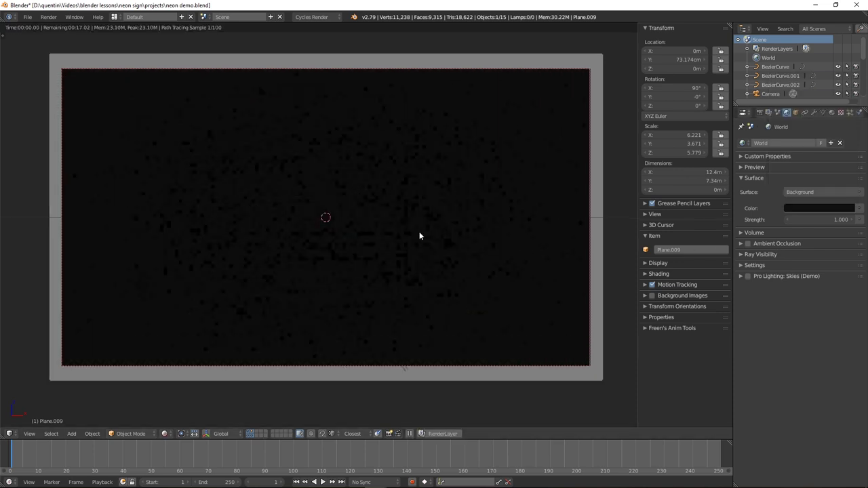
left_click(815, 209)
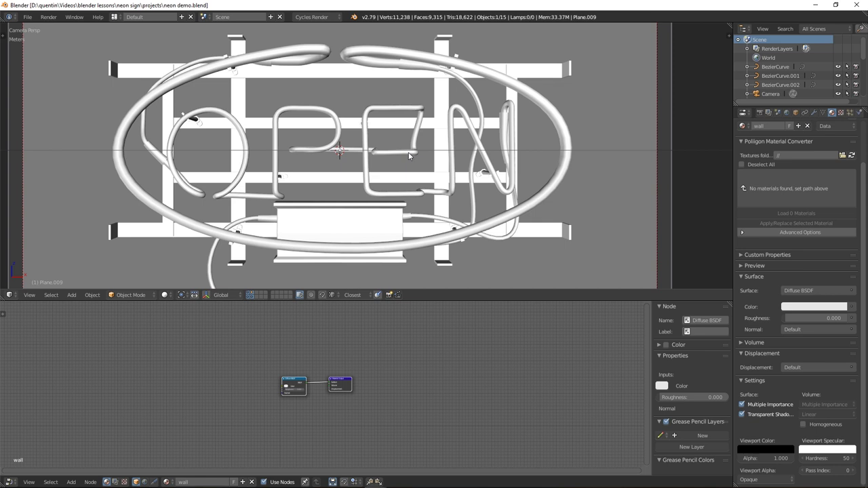
- Select the OPEN letter tube, save over neon demo.blend, and preview the scene in rendered shading
right_click(408, 155)
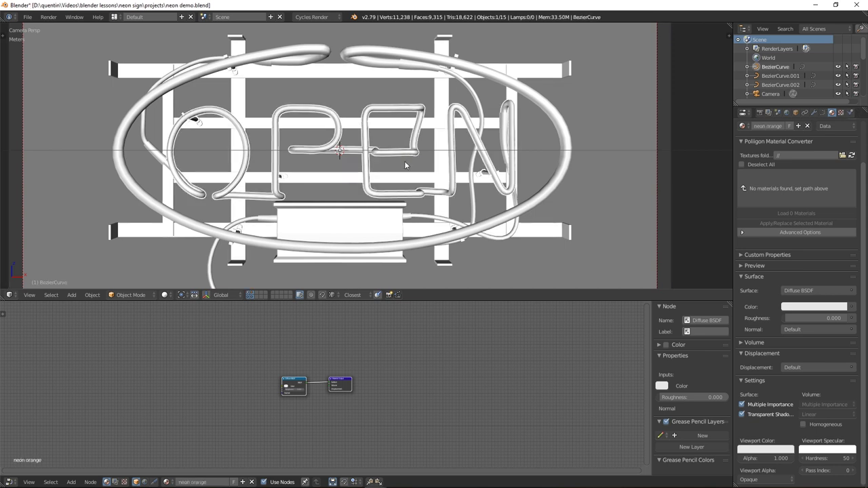
key("ctrl+s")
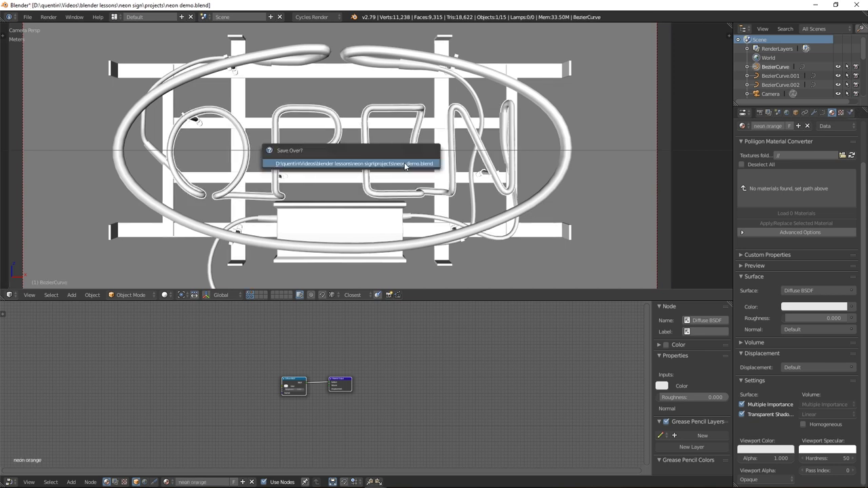
left_click(407, 164)
key("shift+z")
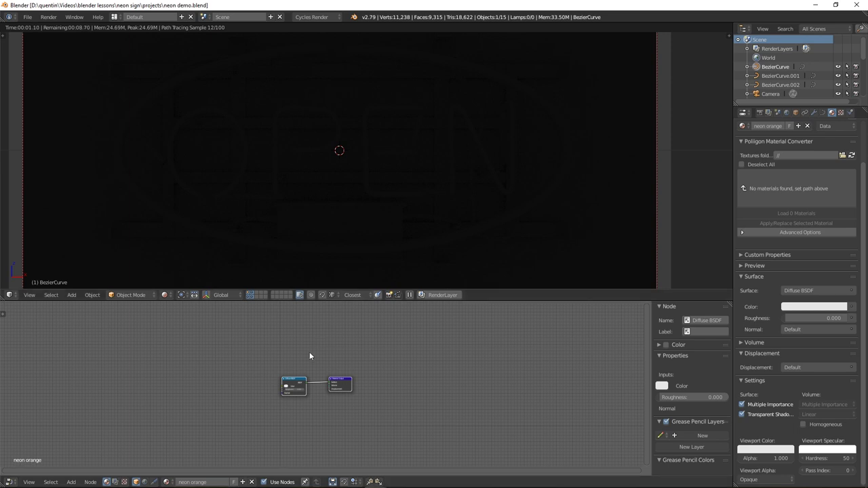
- Replace the Diffuse BSDF in the neon orange material with an Emission shader connected to the Material Output's Surface
scroll(311, 354, "up", 4)
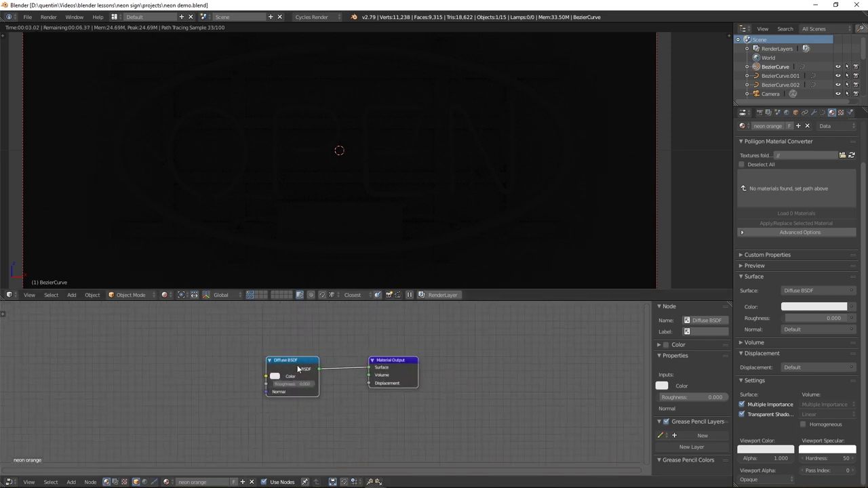
key("x")
key("shift+a")
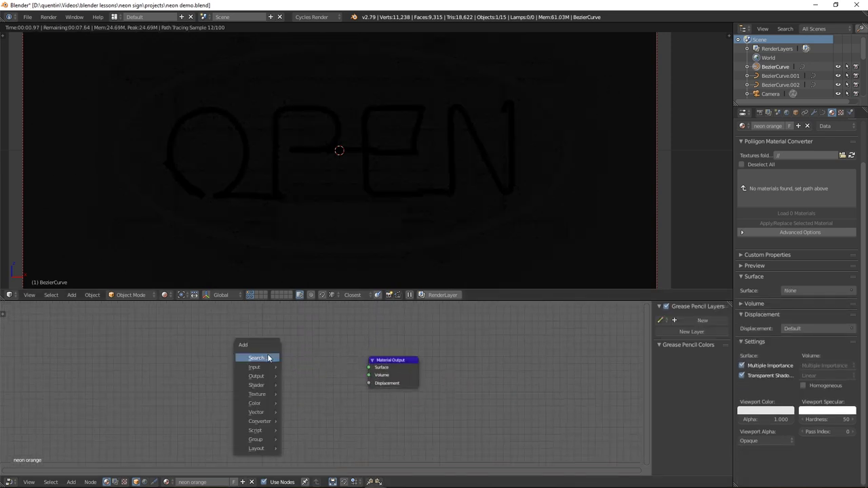
mouse_move(257, 389)
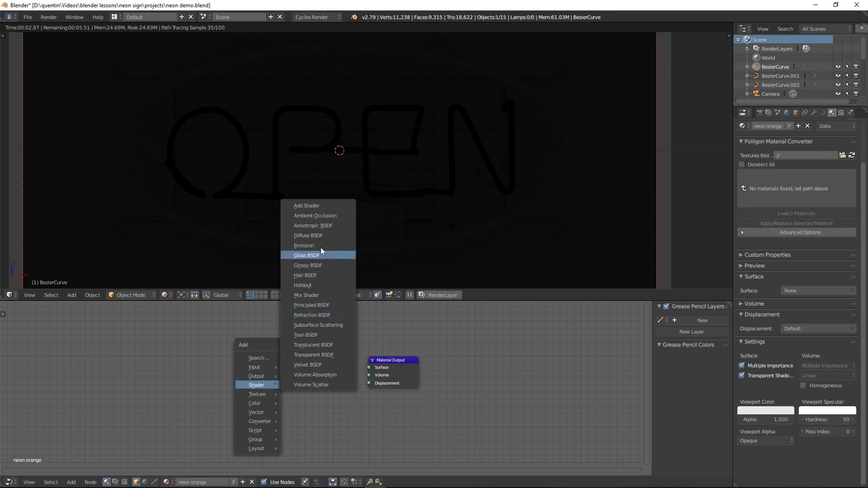
left_click(317, 245)
left_click(243, 359)
left_click_drag(297, 365, 368, 366)
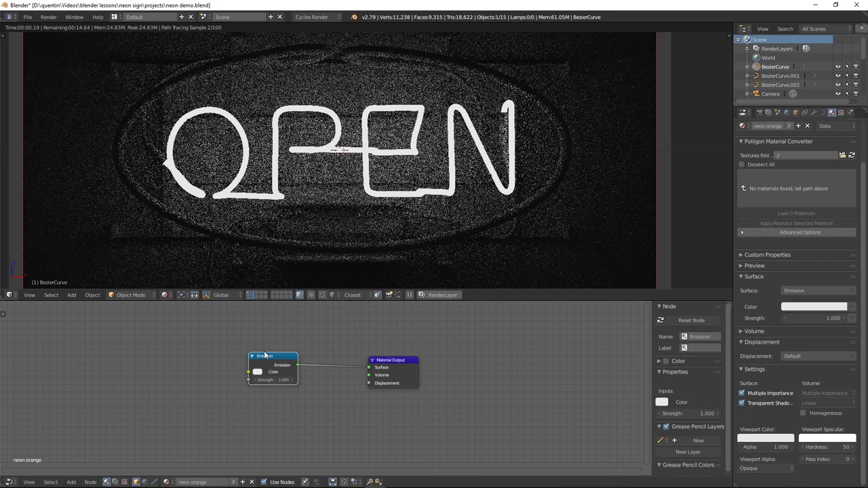
- Add a Gradient Texture node to the neon orange material and preview its output on the letters in rendered shading
scroll(289, 220, "down", 2)
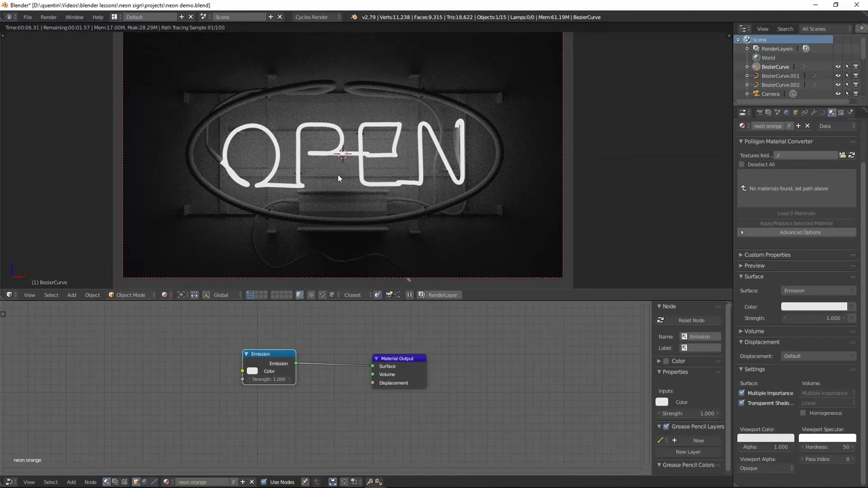
scroll(401, 172, "up", 4)
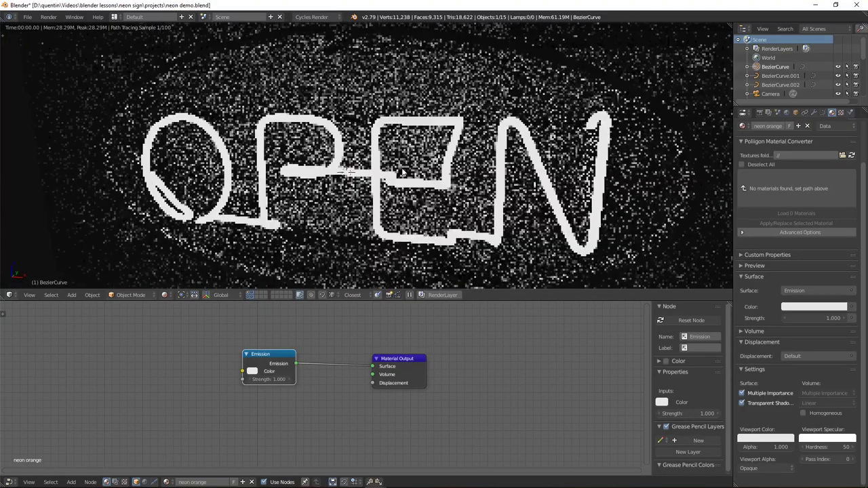
middle_click_drag(456, 155, 359, 55)
scroll(416, 165, "up", 3)
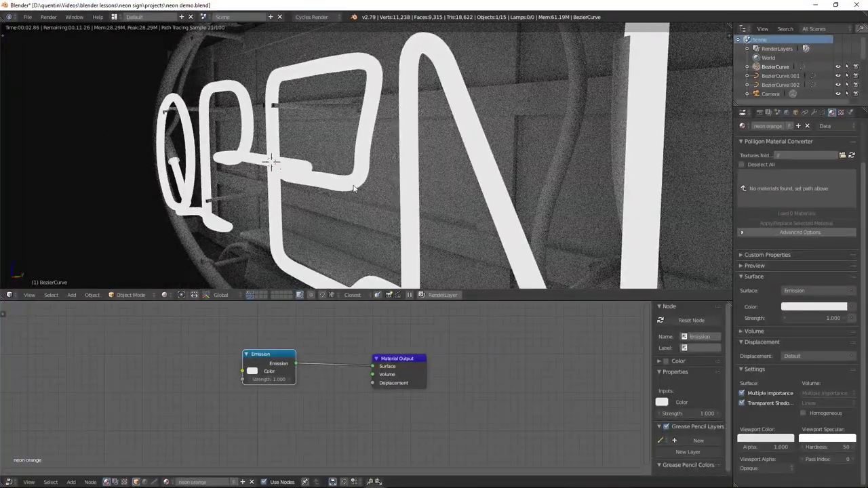
mouse_move(357, 197)
middle_mouse_down()
mouse_move(331, 167)
mouse_move(358, 193)
middle_mouse_up()
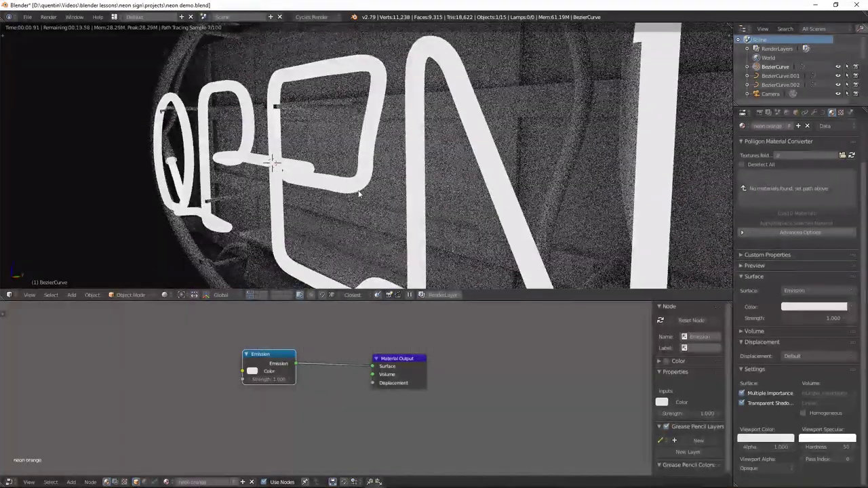
key("shift+z")
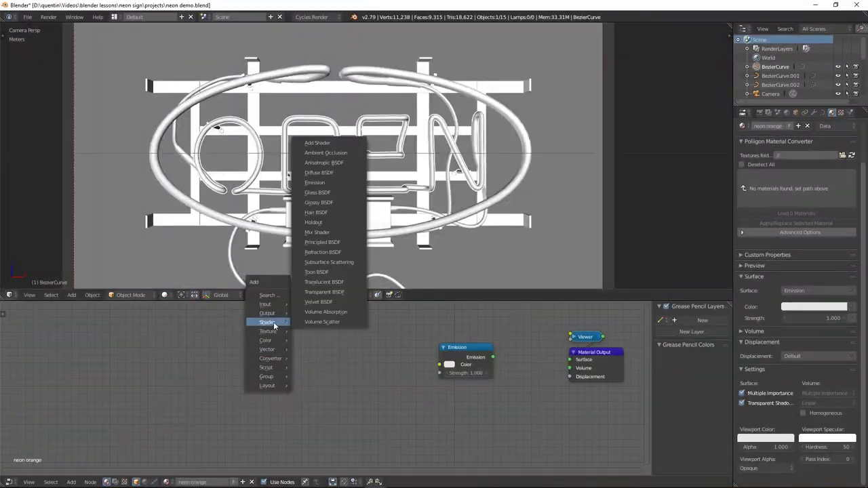
mouse_move(273, 332)
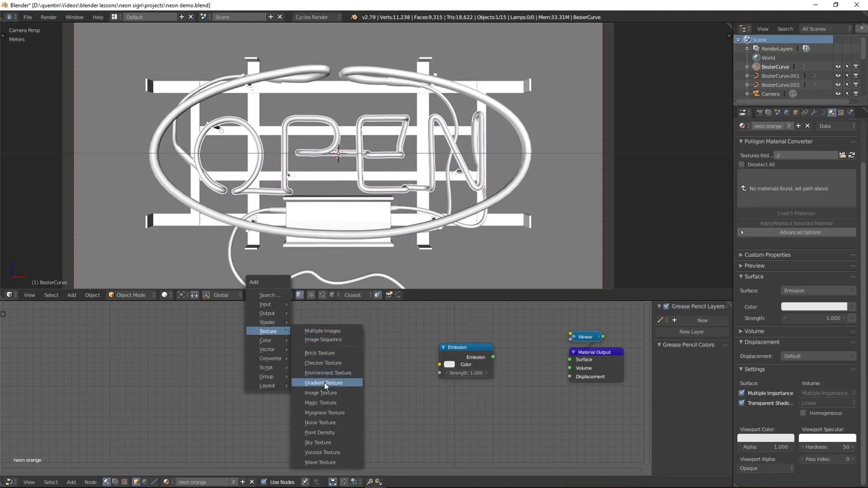
left_click(328, 382)
left_click(295, 341)
left_click(313, 345, "ctrl+shift")
key("shift+z")
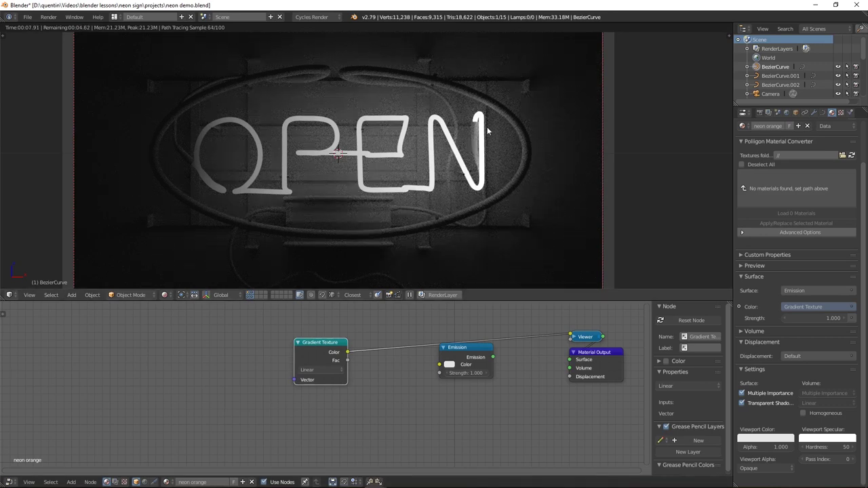
- Add Texture Coordinate and Mapping nodes, feeding Object coordinates through Mapping into the Gradient Texture's Vector
left_click_drag(472, 357, 474, 369)
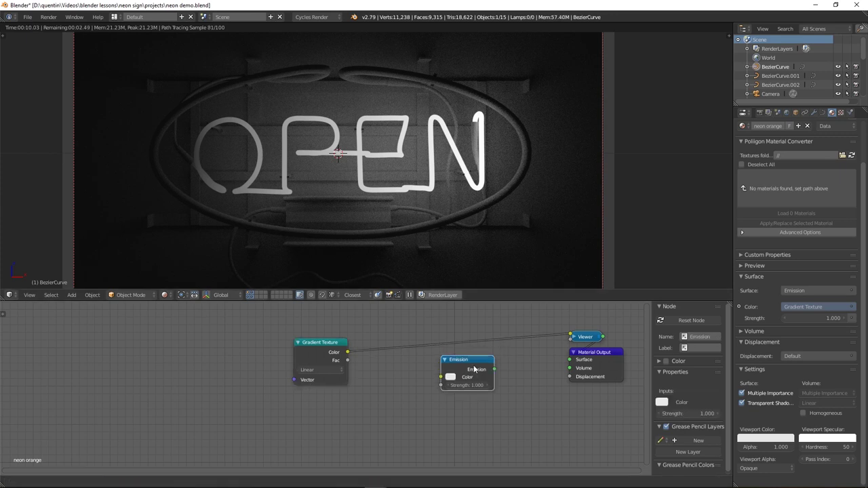
key("shift+a")
mouse_move(243, 349)
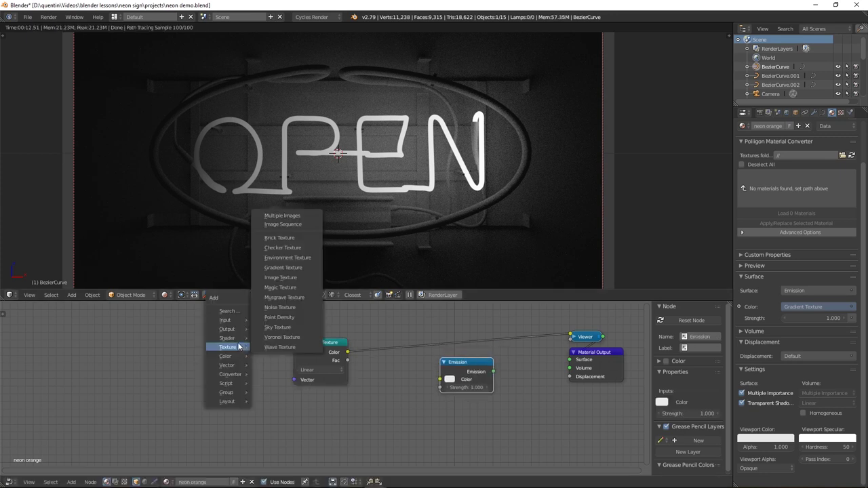
mouse_move(227, 319)
left_click(281, 290)
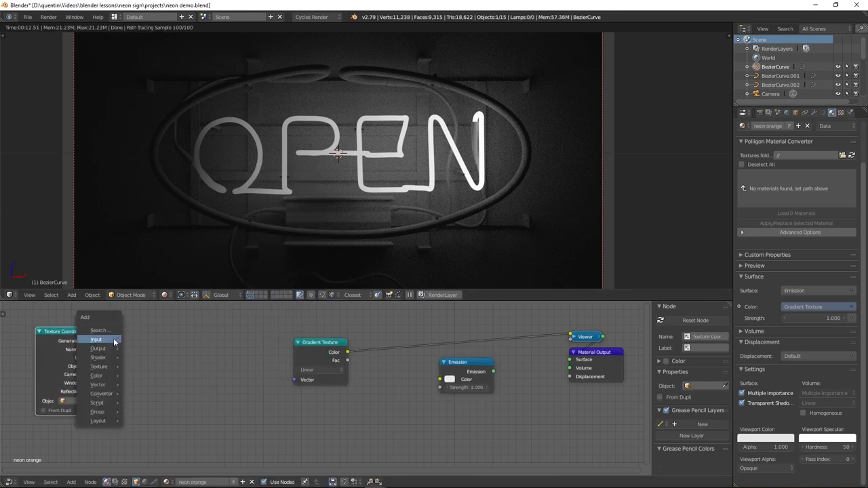
mouse_move(103, 385)
left_click(146, 394)
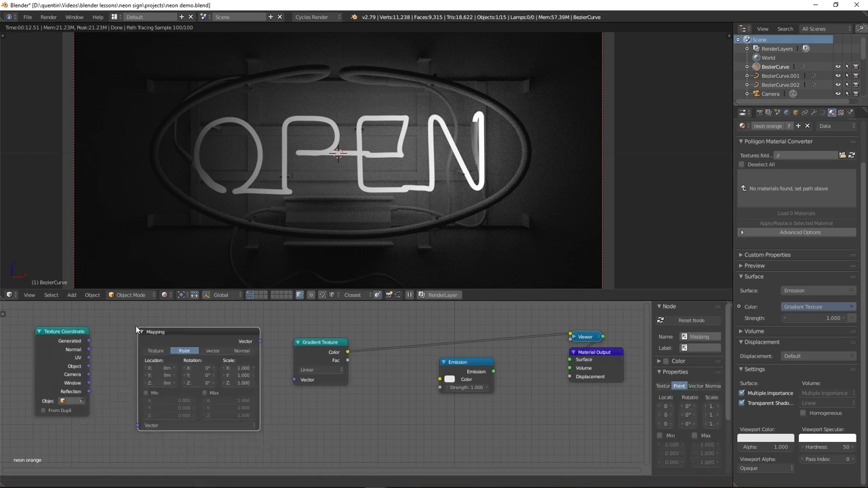
left_click_drag(88, 366, 129, 418)
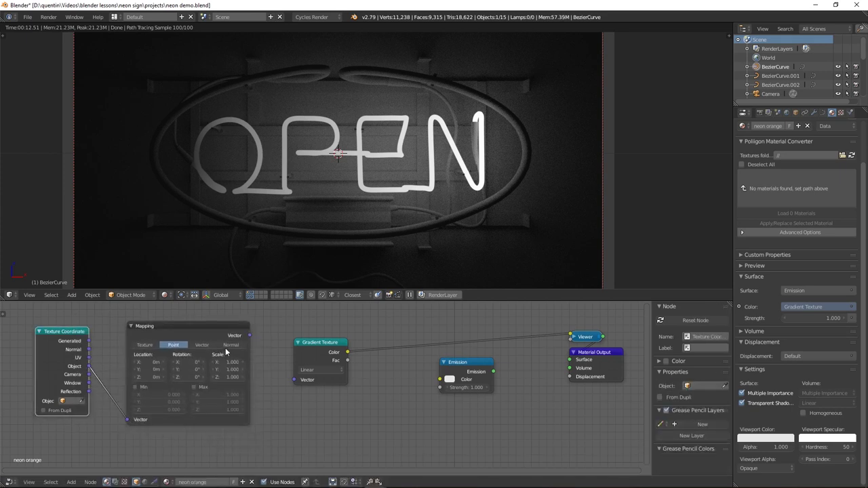
left_click_drag(249, 335, 293, 379)
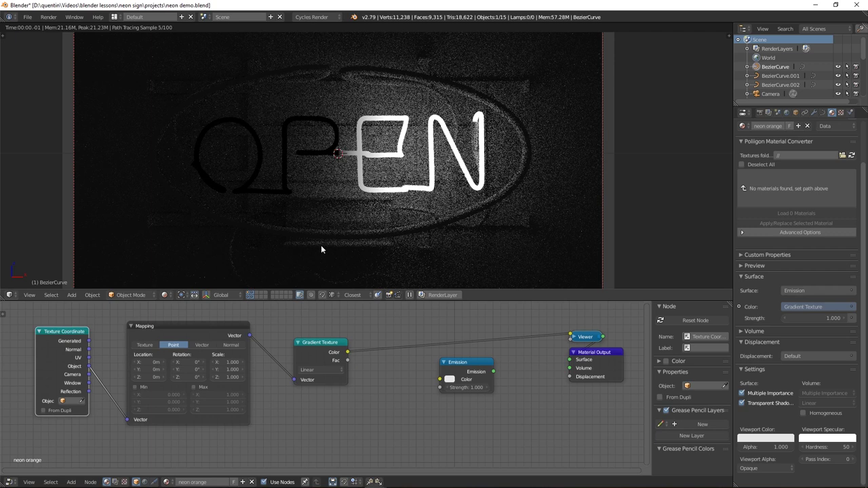
- Set the Mapping node's Z rotation to 90° so the gradient runs through the sign's depth
left_click(192, 377)
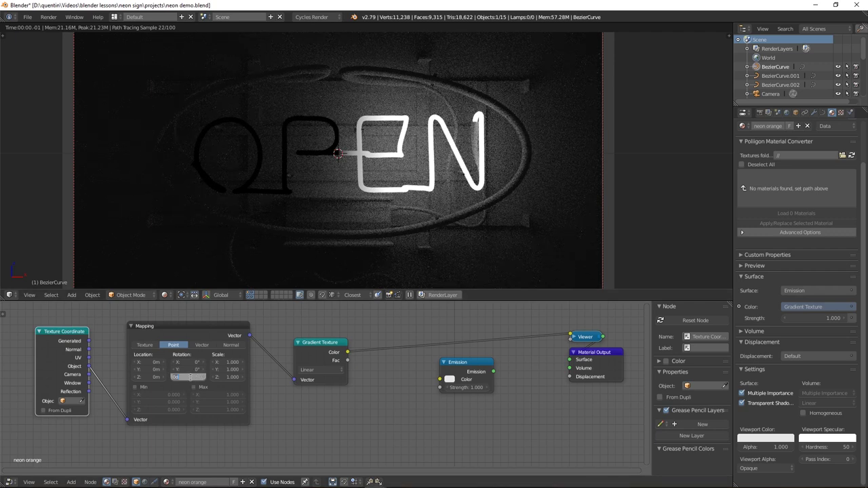
type("90")
key("Return")
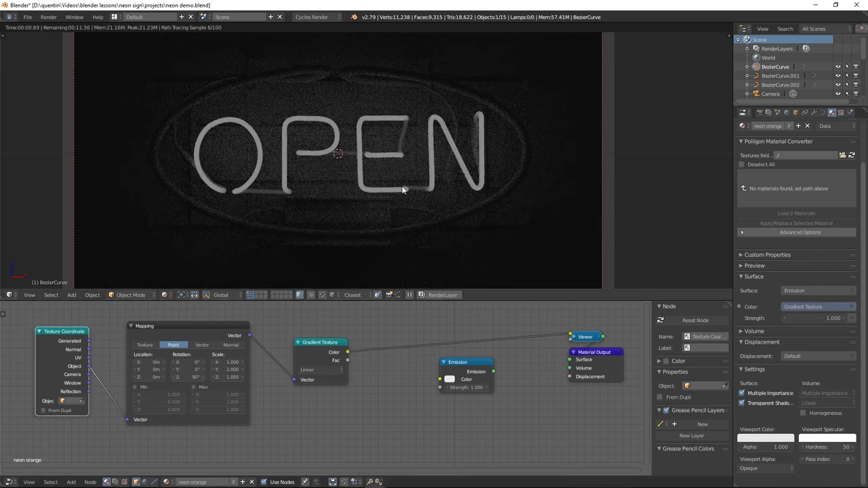
- Insert a ColorRamp node between the Gradient Texture and the Viewer
middle_click_drag(354, 182, 383, 162)
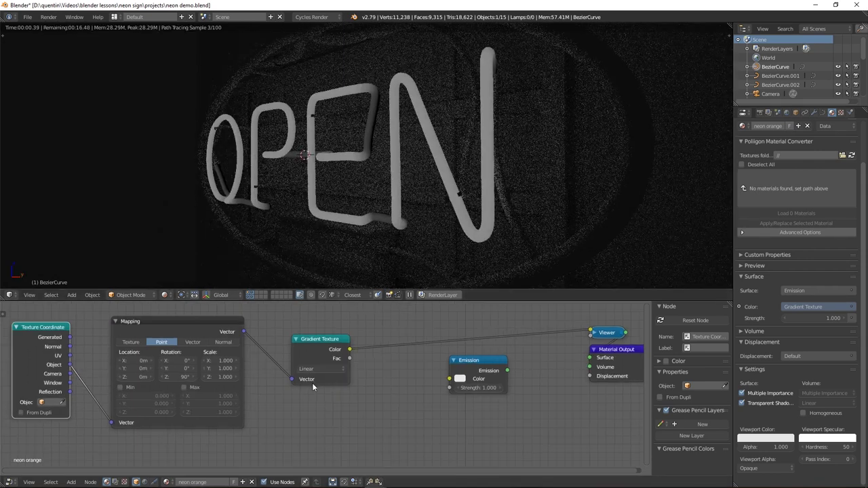
scroll(312, 382, "down", 3)
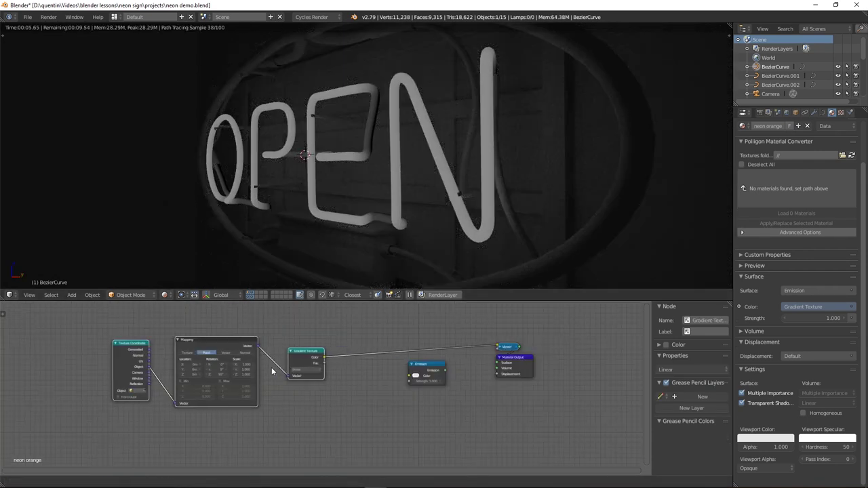
key("shift+a")
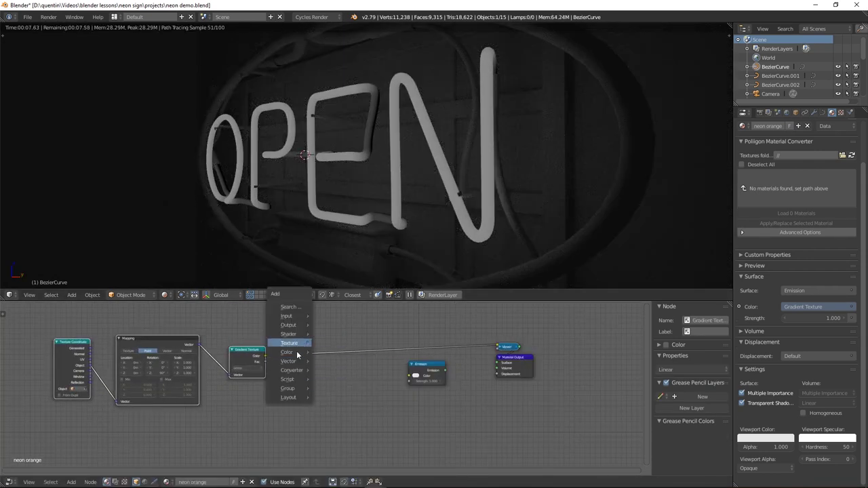
mouse_move(296, 369)
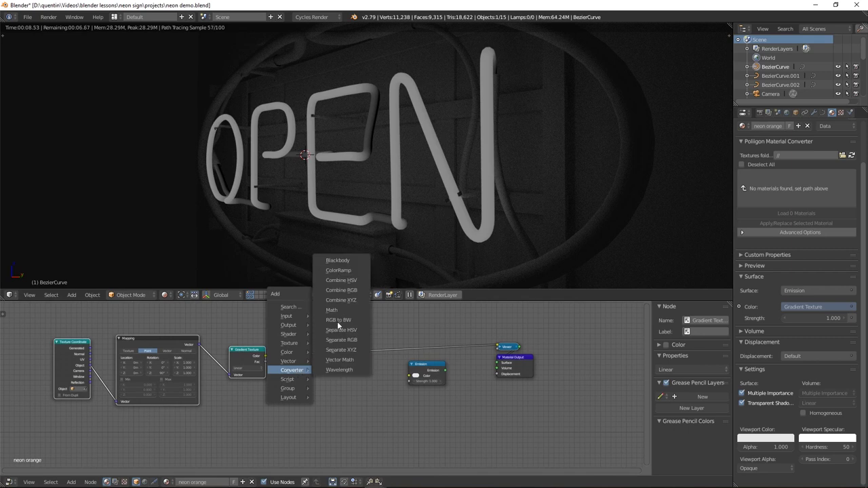
left_click(338, 272)
left_click(298, 351)
scroll(307, 361, "up", 3)
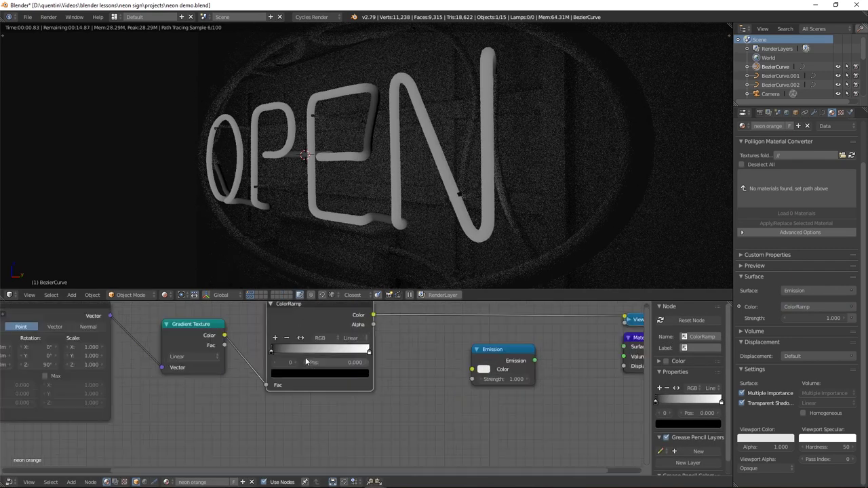
scroll(307, 361, "up", 2)
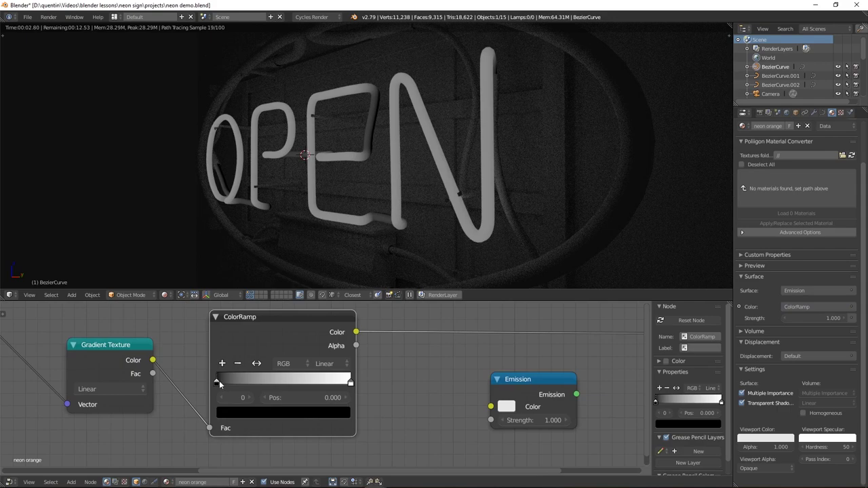
- Sharpen the ColorRamp by moving the black stop to 0.114 and the white stop to 0.241, and check the letters up close
left_click_drag(219, 384, 234, 384)
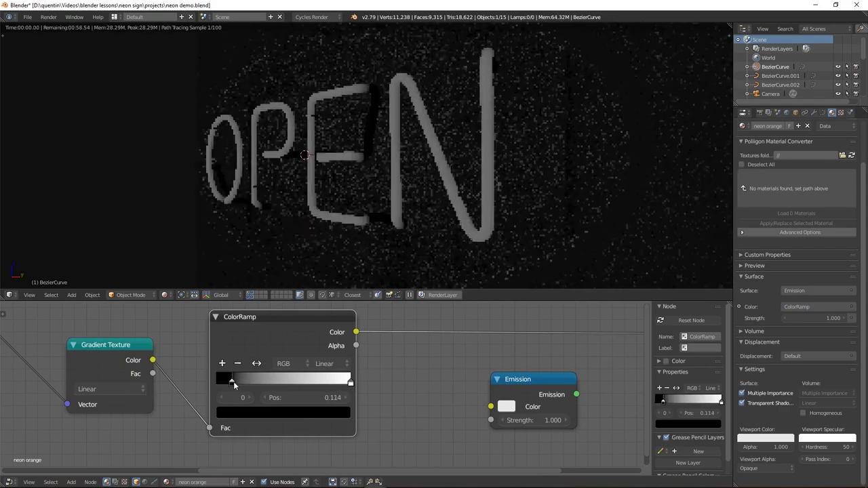
left_click_drag(350, 383, 248, 382)
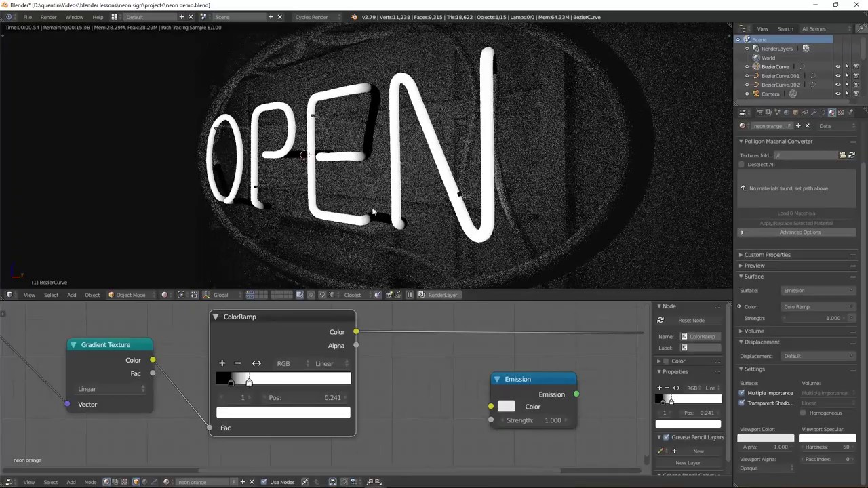
scroll(372, 212, "up", 2)
middle_click_drag(372, 212, 411, 160)
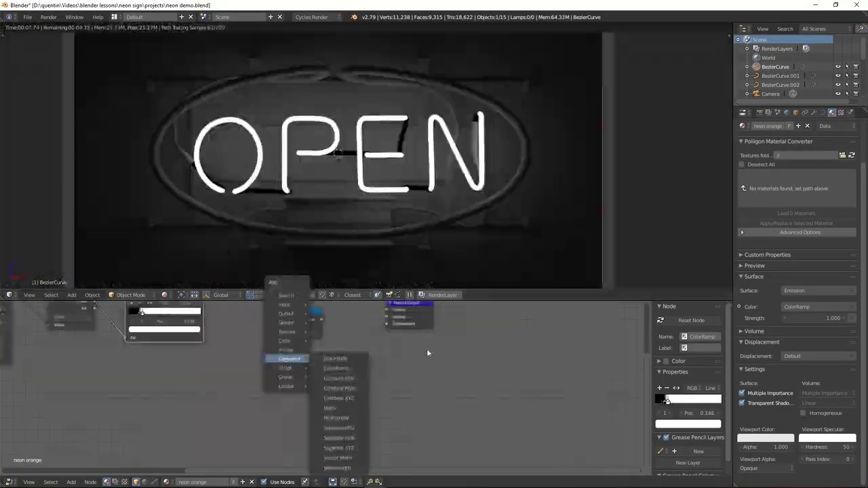
- Move the Viewer and Material Output nodes farther along the node tree to make room for more shaders
left_click(426, 348)
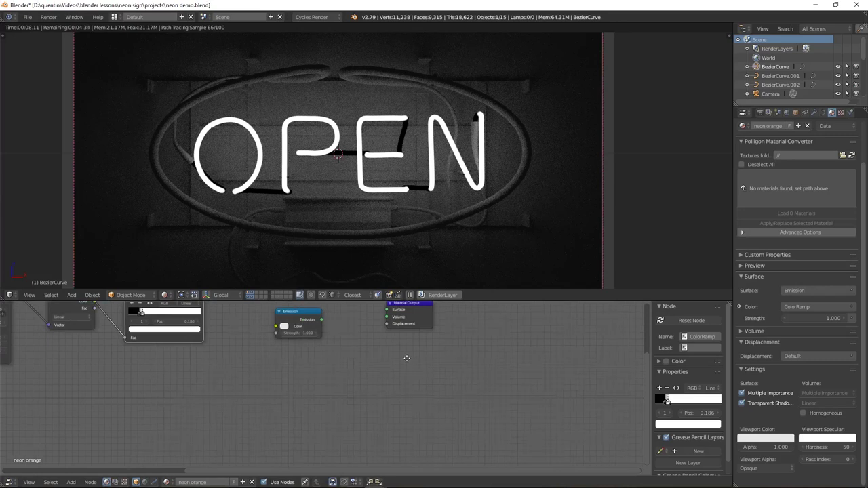
key("b")
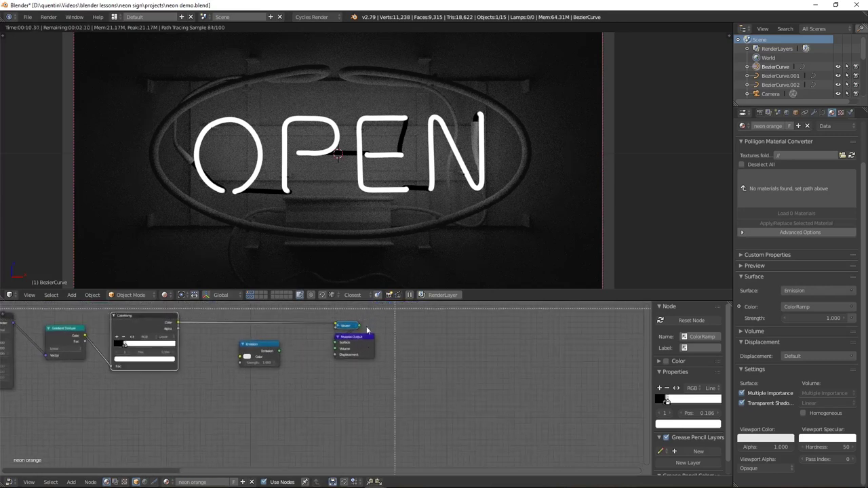
left_click_drag(377, 318, 341, 356)
- Add a Principled BSDF node beneath the Emission node
key("shift+a")
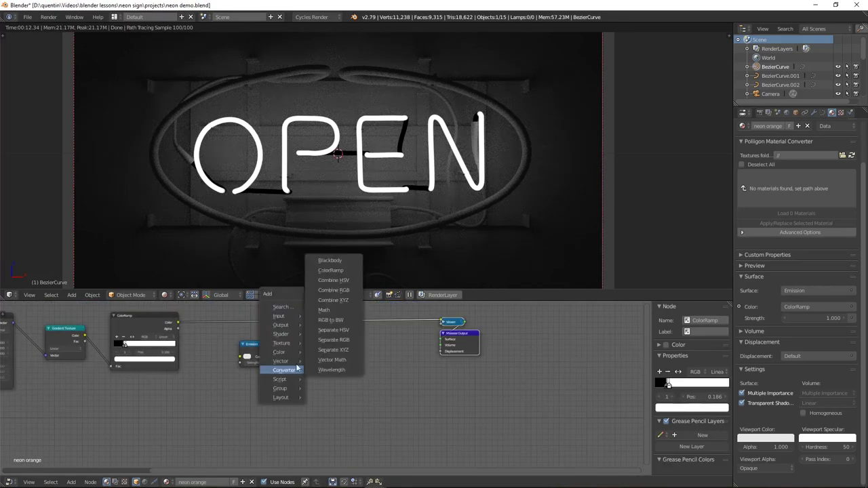
mouse_move(289, 321)
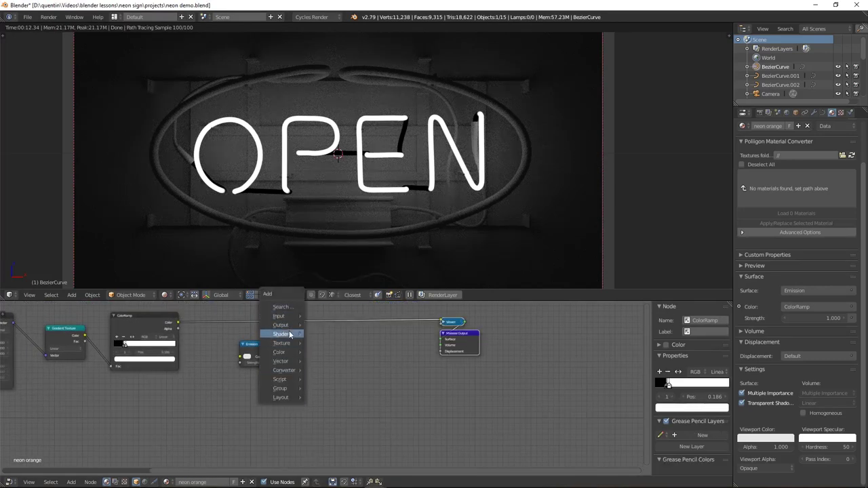
mouse_move(287, 336)
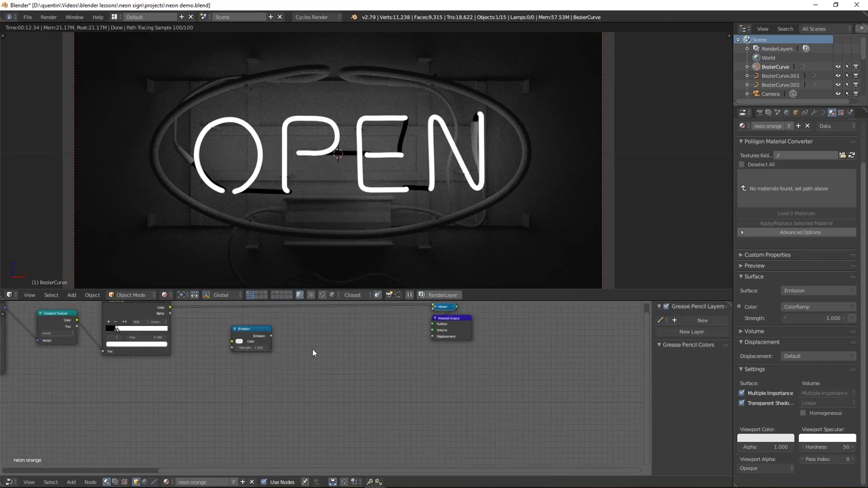
key("shift+a")
mouse_move(314, 349)
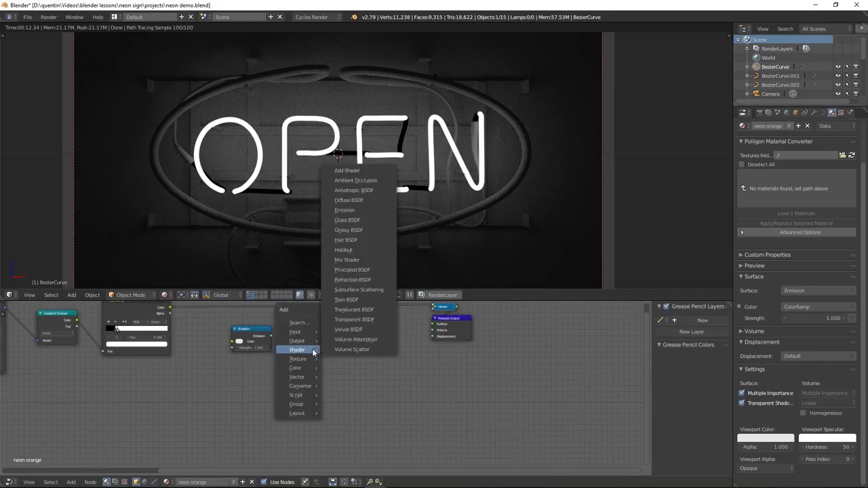
left_click(364, 270)
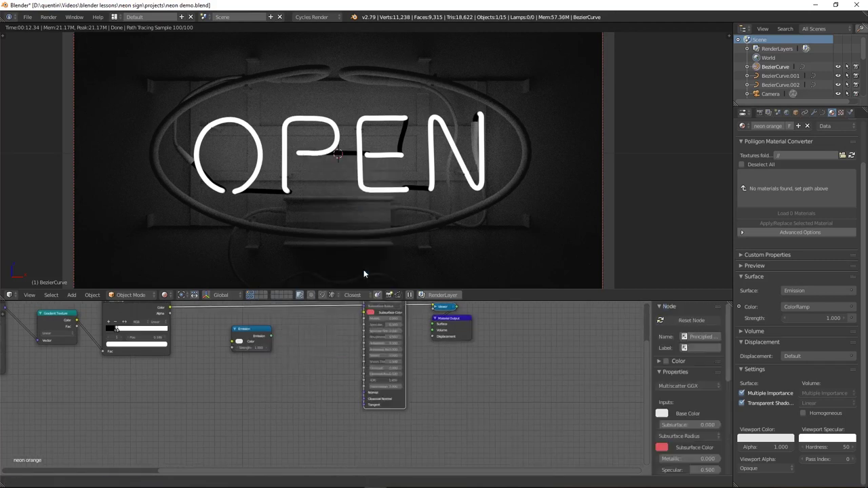
left_click(254, 374)
- Combine Emission and Principled BSDF in a Mix Shader driven by the ColorRamp as Fac, and send it to the Material Output
right_click_drag(255, 374, 261, 341, "ctrl+shift")
left_click_drag(321, 349, 336, 333)
middle_click_drag(293, 344, 273, 376)
left_click_drag(151, 338, 153, 338)
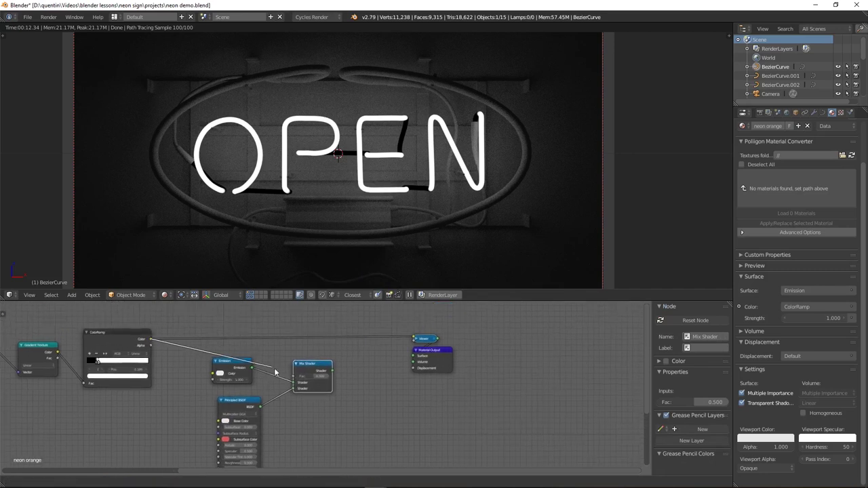
left_click_drag(294, 380, 294, 377)
left_click(312, 373, "ctrl+shift")
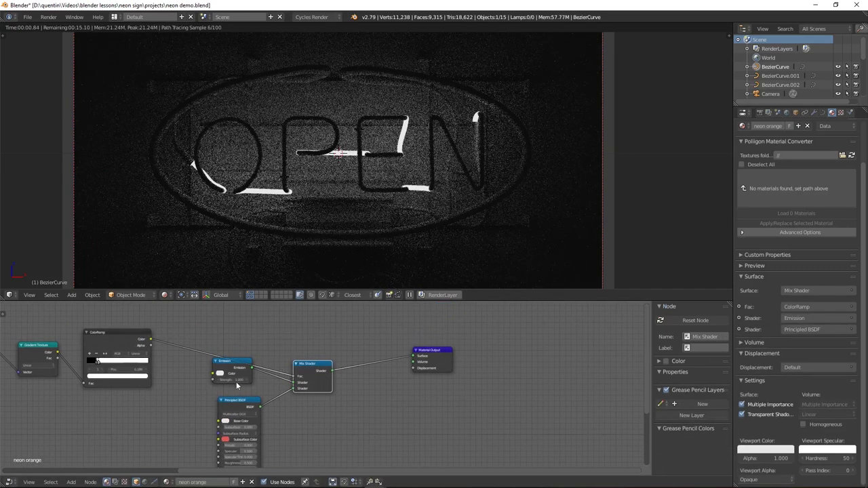
- Swap the Mix Shader's inputs so Principled BSDF comes first and Emission second, and check the letters from an angle
middle_click_drag(246, 368, 249, 365)
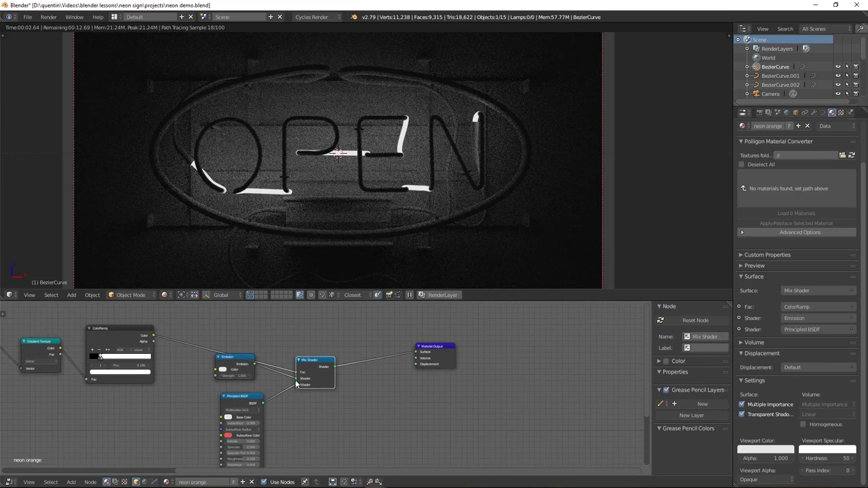
left_click_drag(296, 383, 296, 379)
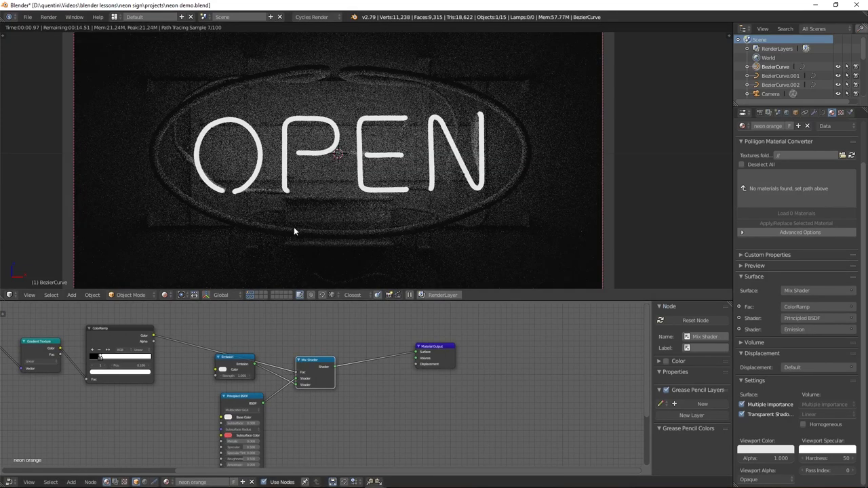
middle_click_drag(425, 139, 388, 161)
scroll(389, 161, "up", 4)
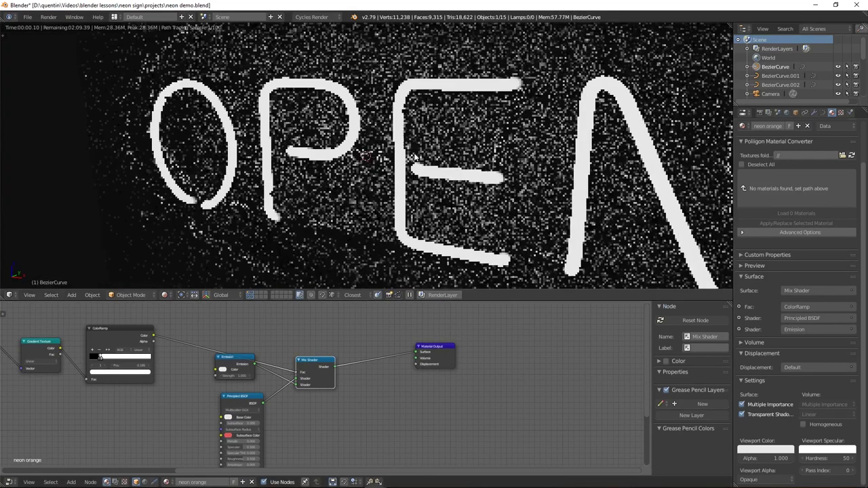
- Give the Principled BSDF a near-black base color, a roughness of 0.167 and a clearcoat of 0.325
middle_click_drag(241, 405, 245, 341)
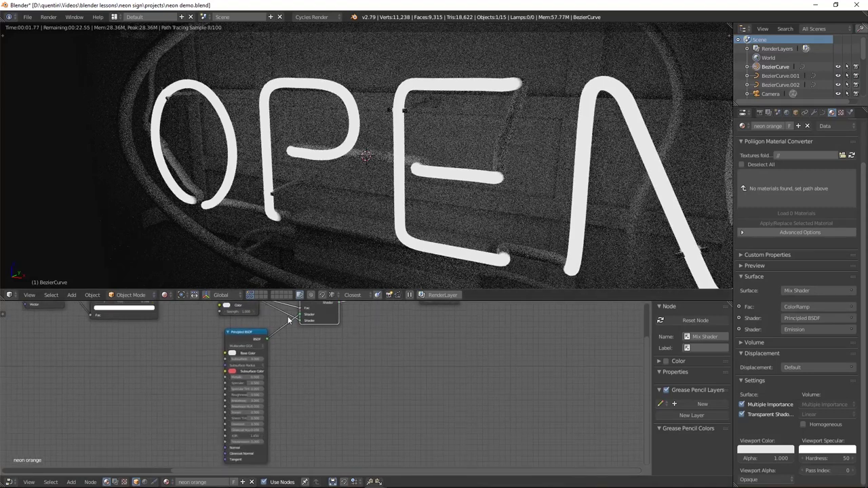
scroll(241, 344, "up", 2)
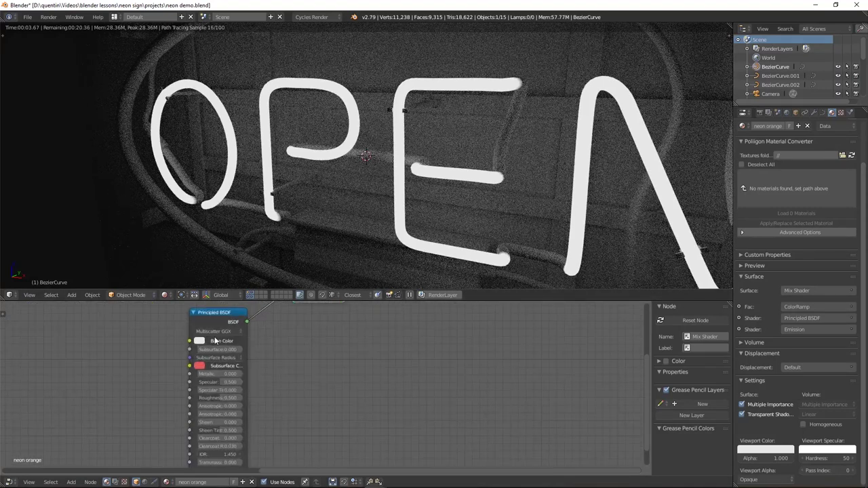
left_click(199, 341)
left_click_drag(257, 275, 259, 290)
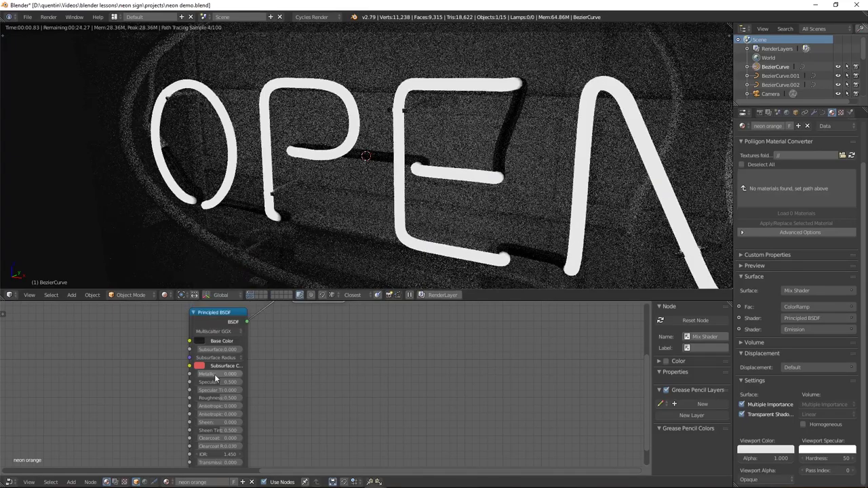
left_click_drag(220, 398, 205, 398)
middle_click_drag(206, 384, 206, 348)
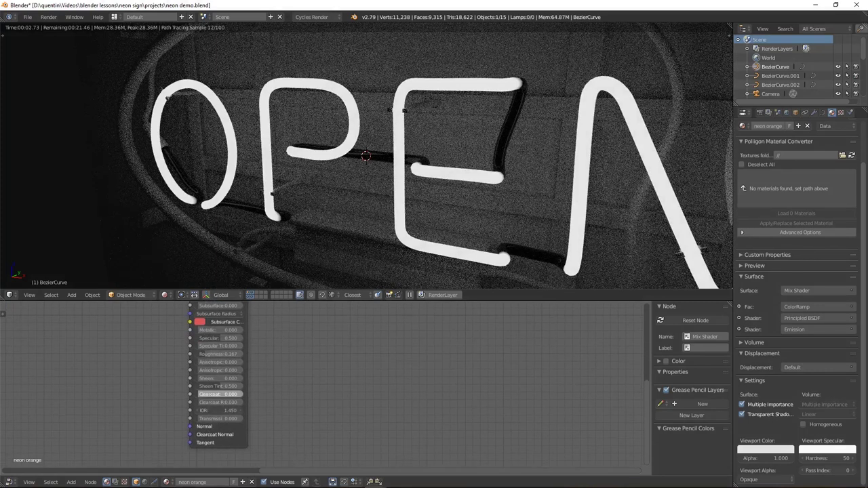
left_click_drag(219, 394, 212, 393)
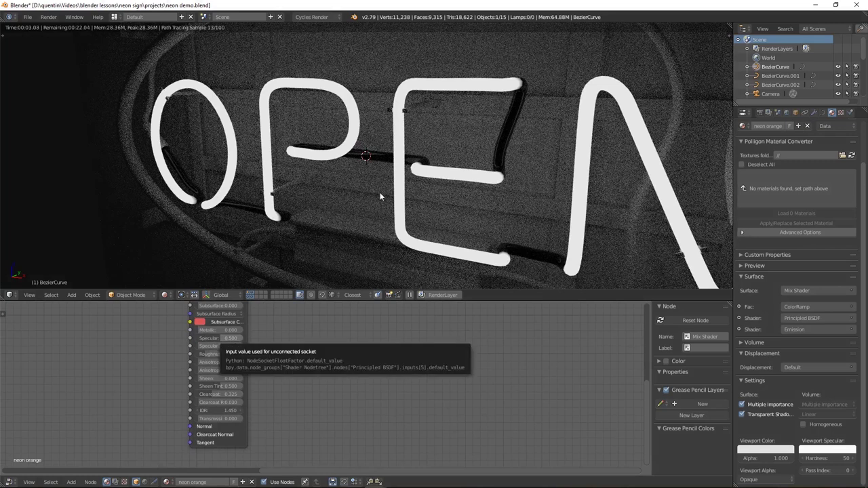
- Set the Emission color to orange-red (R 0.800, G 0.031, B 0.000) and check it in the rendered camera view
key("KP_0")
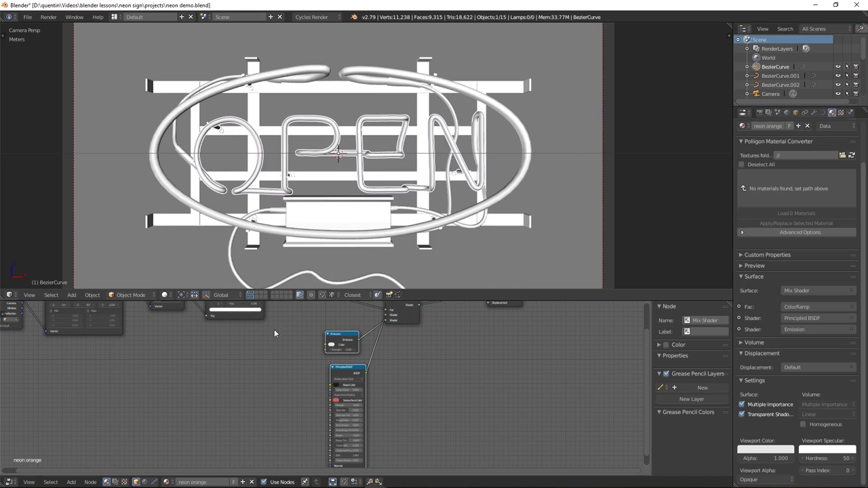
middle_click_drag(246, 367, 252, 370)
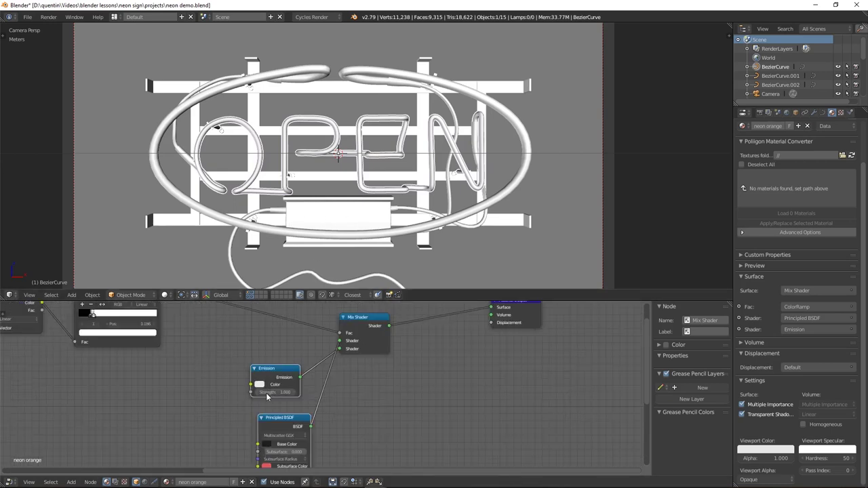
scroll(265, 392, "up", 1)
left_click(243, 385)
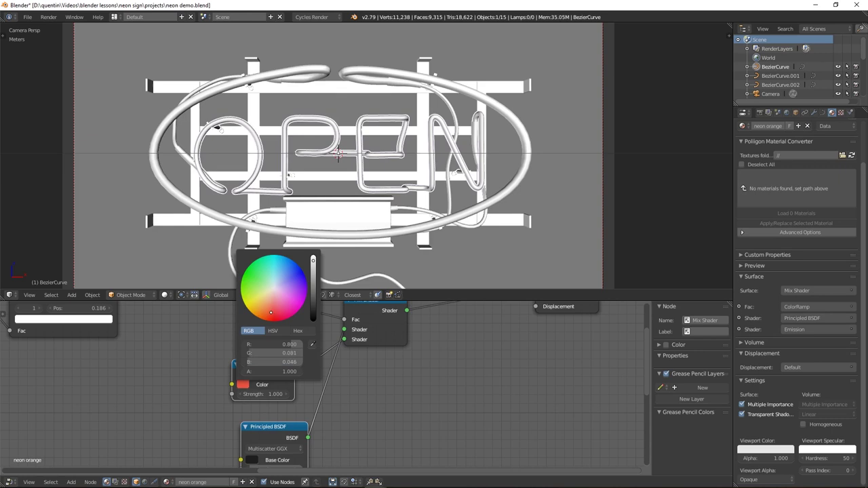
key("shift+z")
left_click(241, 385)
left_click(265, 317)
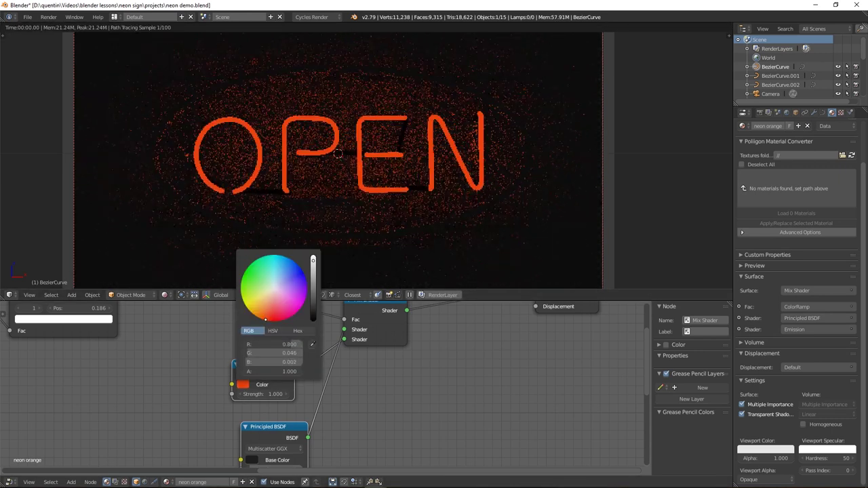
left_click_drag(266, 320, 267, 320)
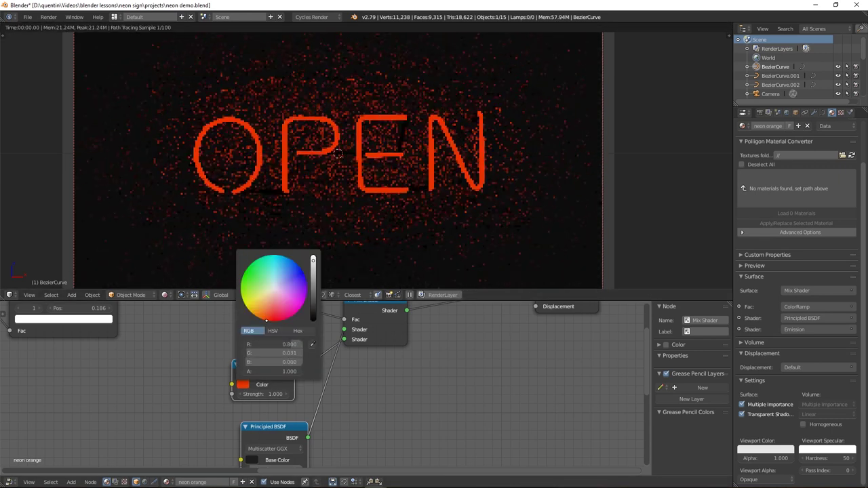
scroll(354, 214, "up", 5)
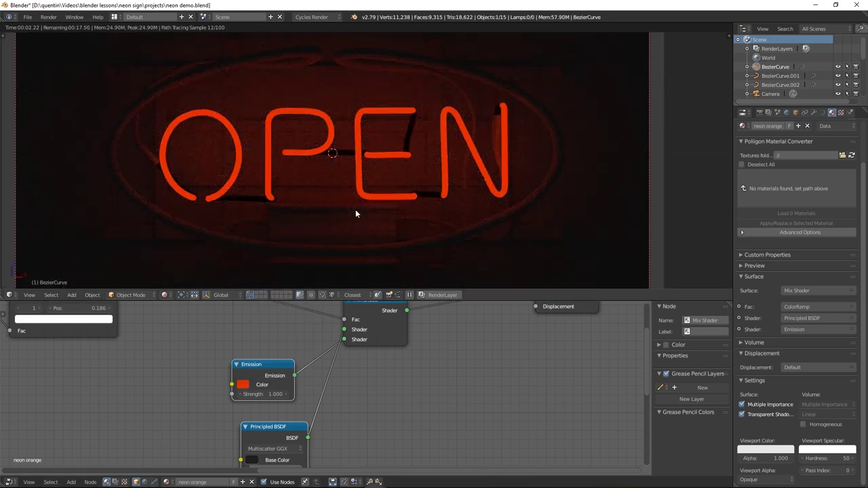
scroll(346, 190, "up", 3)
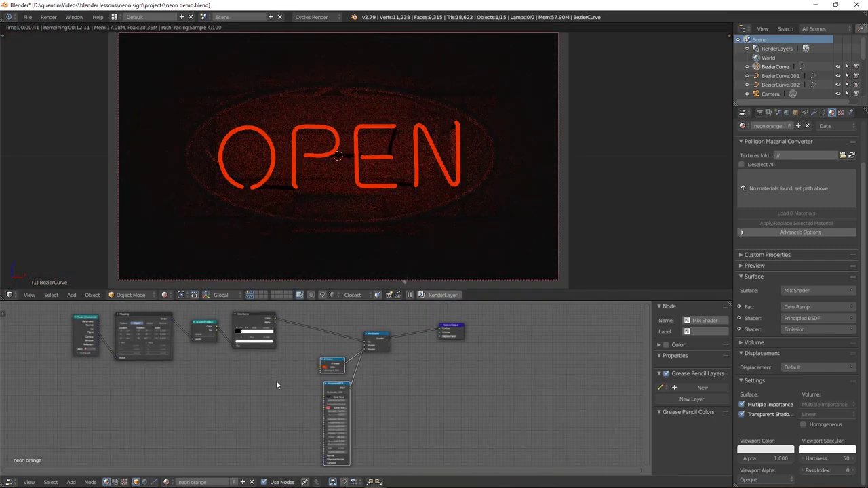
- Add a Layer Weight node and preview its Facing output on the letter tubes
scroll(272, 383, "up", 5)
key("shift+a")
left_click(142, 316)
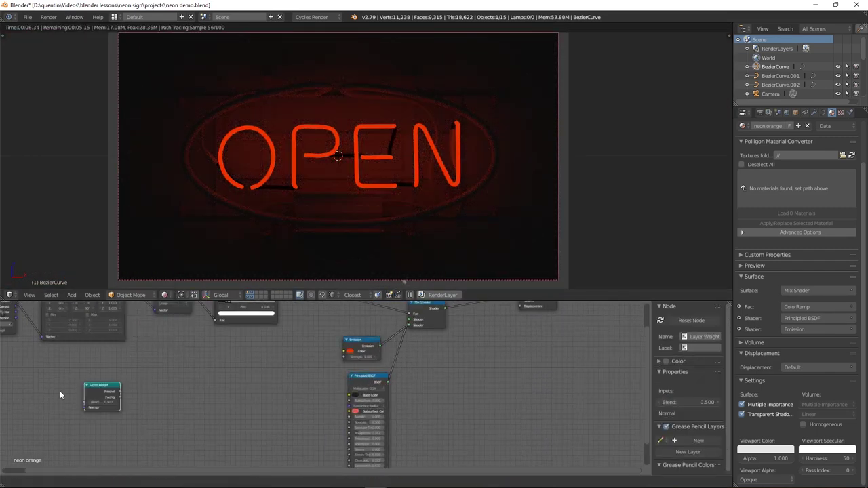
left_click(60, 391)
middle_click_drag(75, 389, 129, 367)
left_click(129, 375, "ctrl+shift")
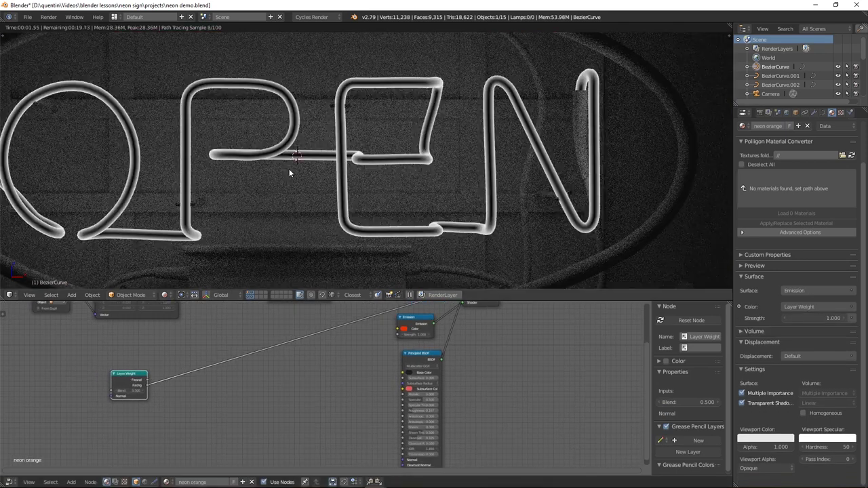
scroll(334, 123, "up", 3)
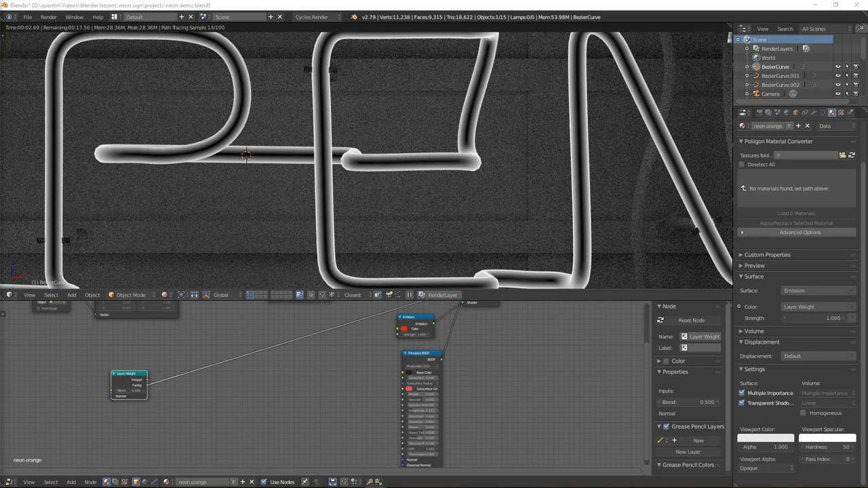
- Move the Emission node slightly aside and insert a ColorRamp on the Layer Weight's Facing output
middle_click_drag(364, 354, 288, 379)
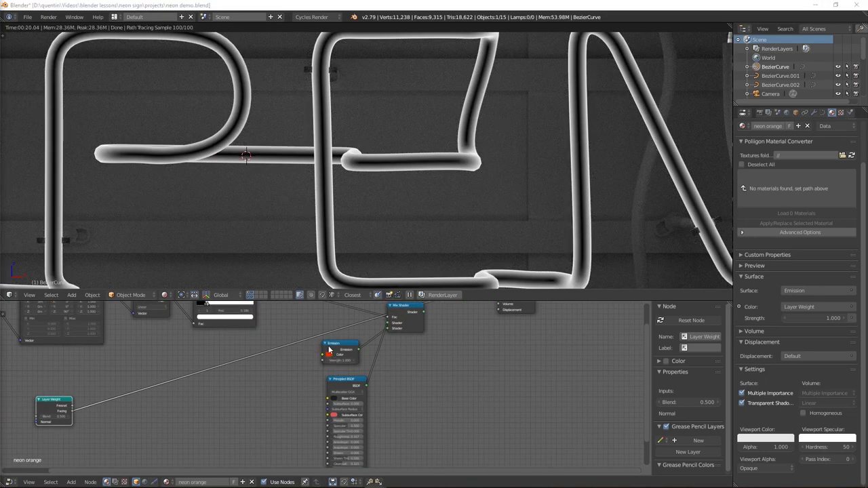
left_click_drag(330, 350, 321, 342)
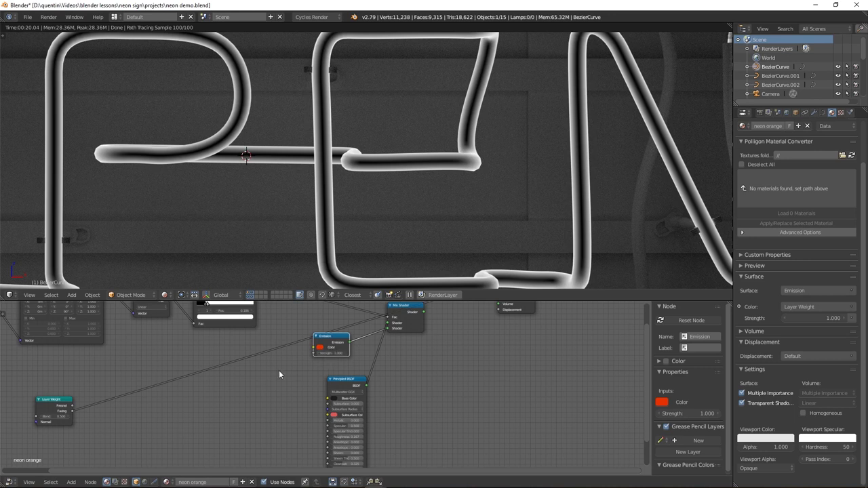
key("shift+a")
mouse_move(158, 449)
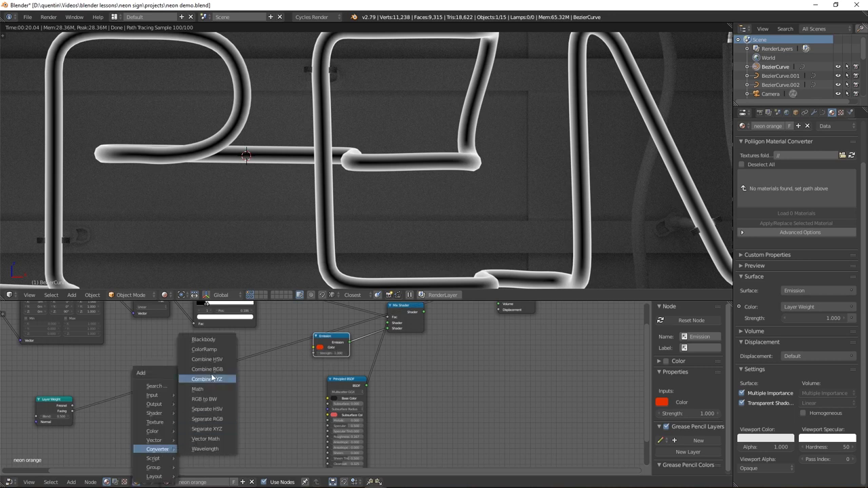
left_click(204, 349)
left_click(148, 368)
- Insert a Multiply Math node after the new ColorRamp, feed it into the Emission Strength, and output the Mix Shader again
key("shift+a")
mouse_move(189, 390)
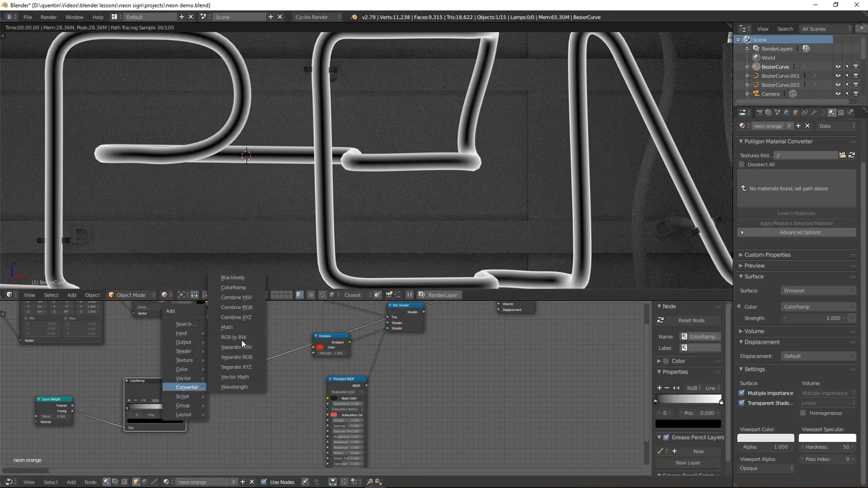
left_click(230, 328)
left_click(239, 370)
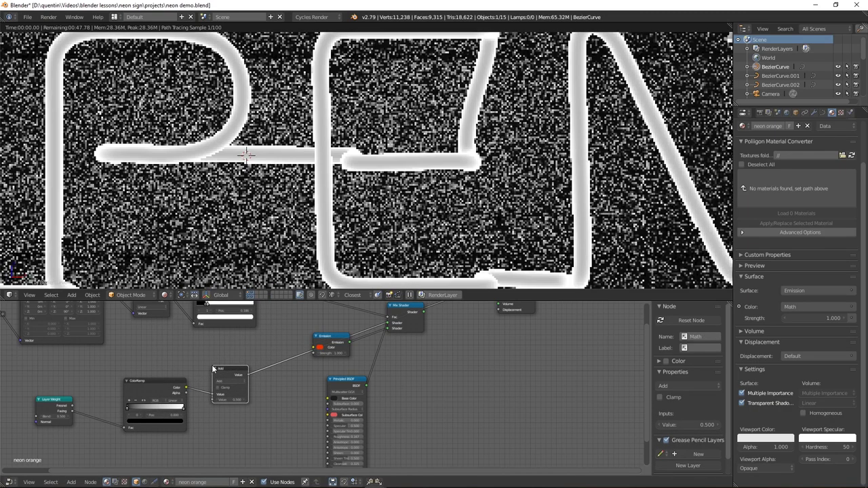
left_click(231, 380)
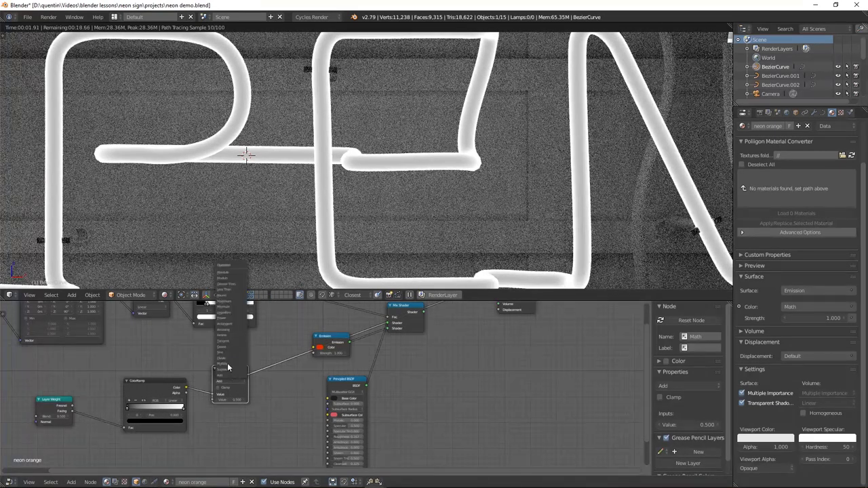
left_click(228, 366)
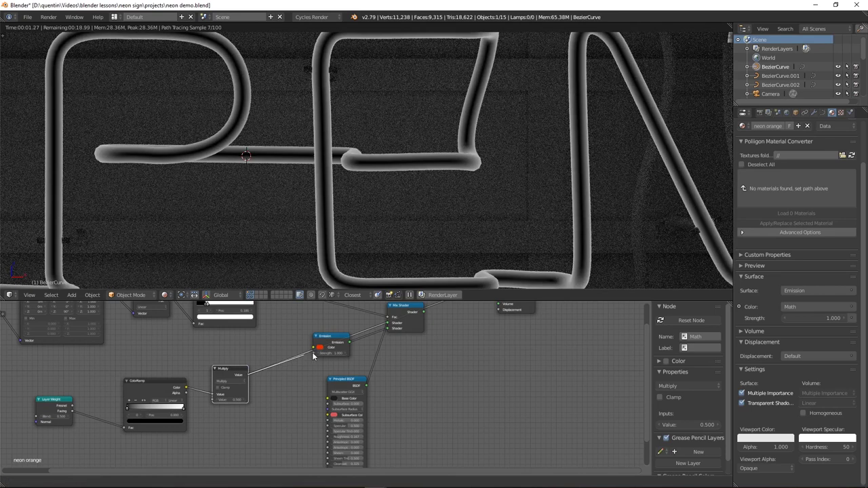
left_click_drag(313, 352, 314, 353)
left_click(399, 312, "ctrl+shift")
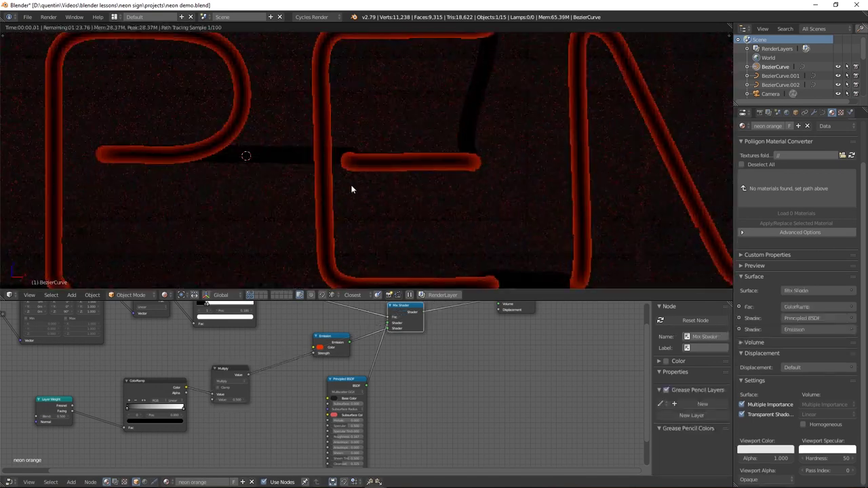
- Place a middle stop at position 0.082 on the ColorRamp driven by the Layer Weight node
scroll(350, 183, "down", 5)
scroll(348, 181, "up", 3)
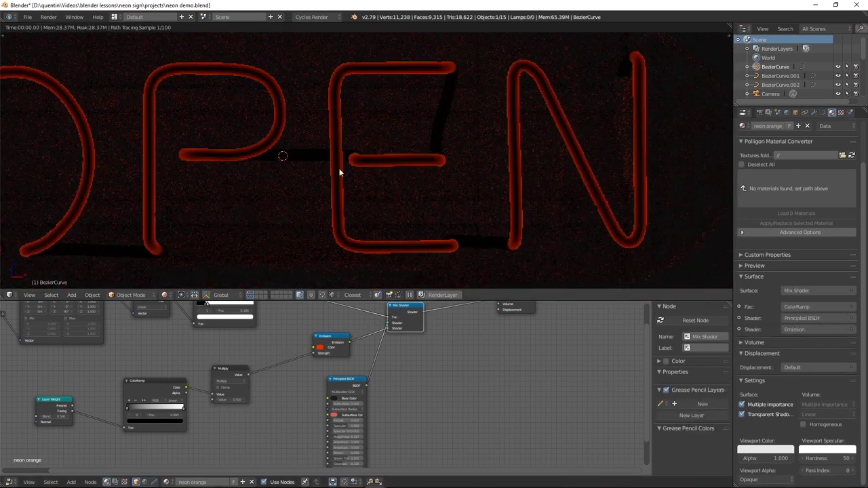
scroll(325, 380, "up", 2)
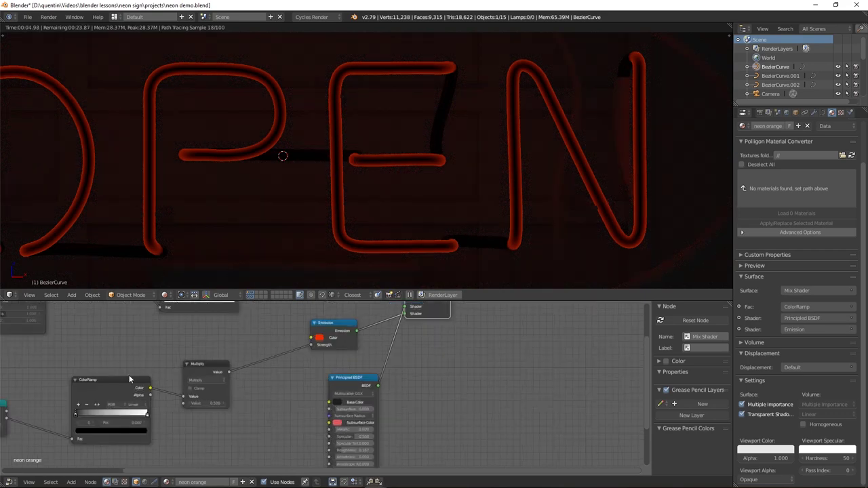
left_click_drag(99, 410, 81, 411)
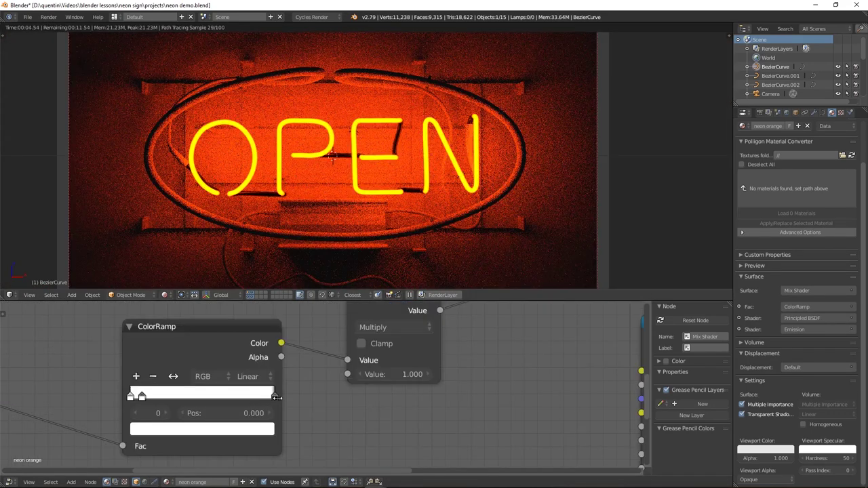
- Set the brightness (V) of the ColorRamp's end stop to 1.000
left_click(275, 399)
left_click(248, 429)
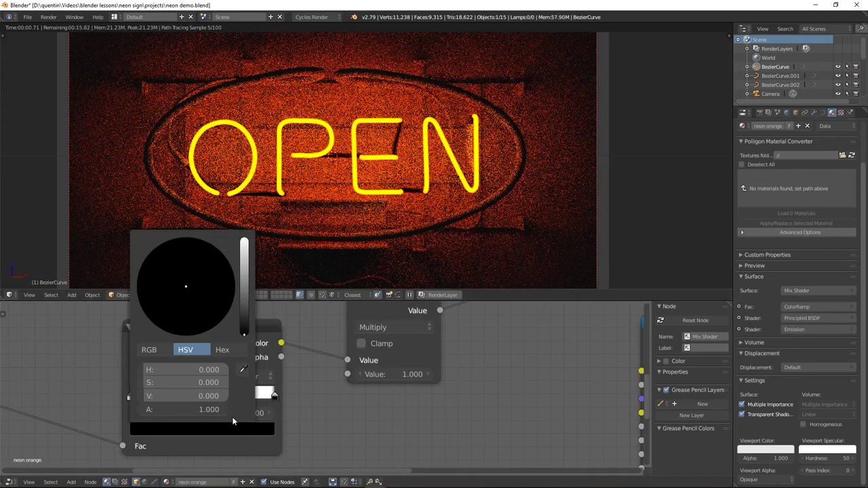
left_click(187, 395)
type("1")
key("Return")
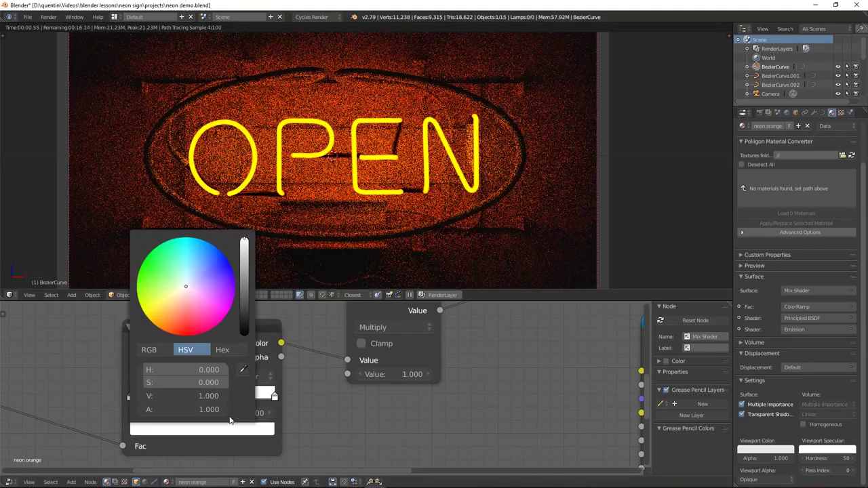
- Set the brightness of the ColorRamp's 0.082 stop to 1 and edit the color of the stop at position 0
left_click(141, 397)
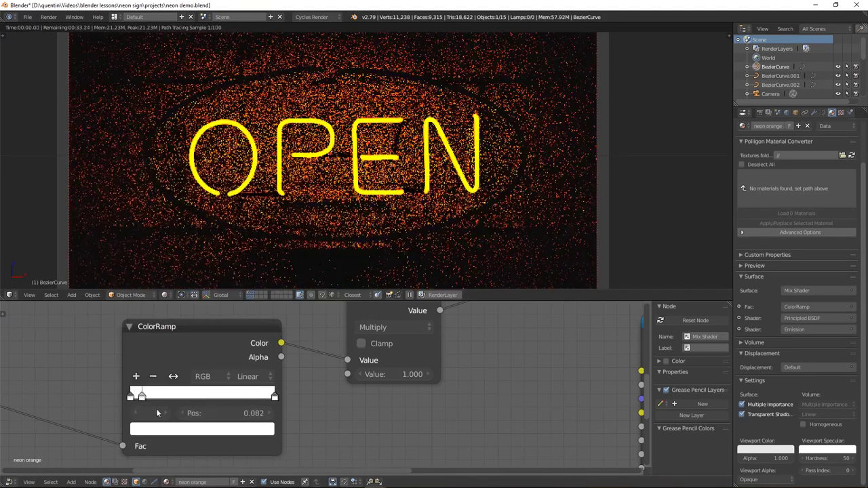
left_click(194, 428)
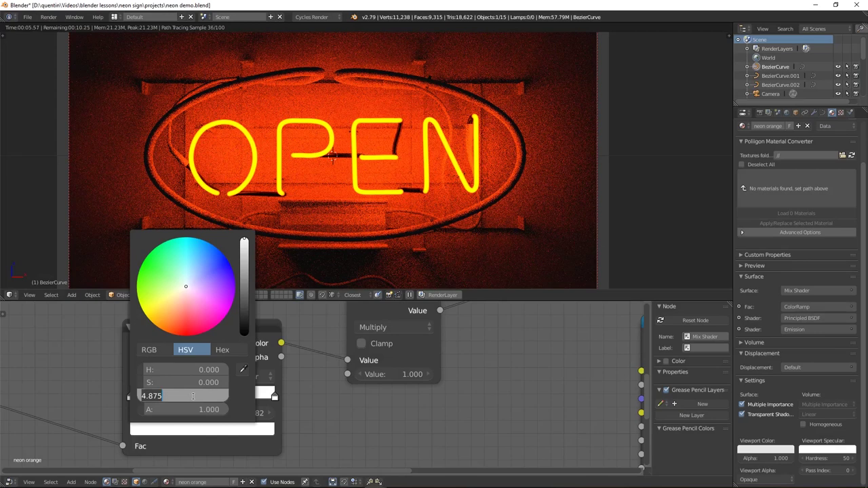
type("1")
key("Return")
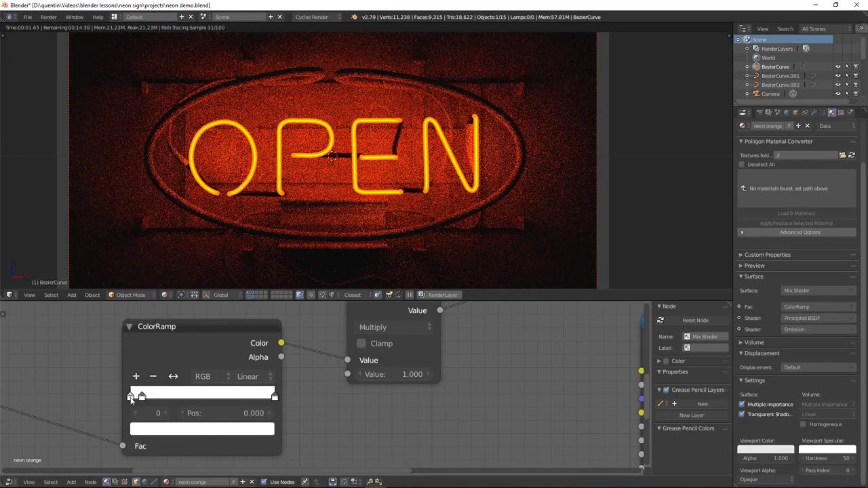
left_click(202, 428)
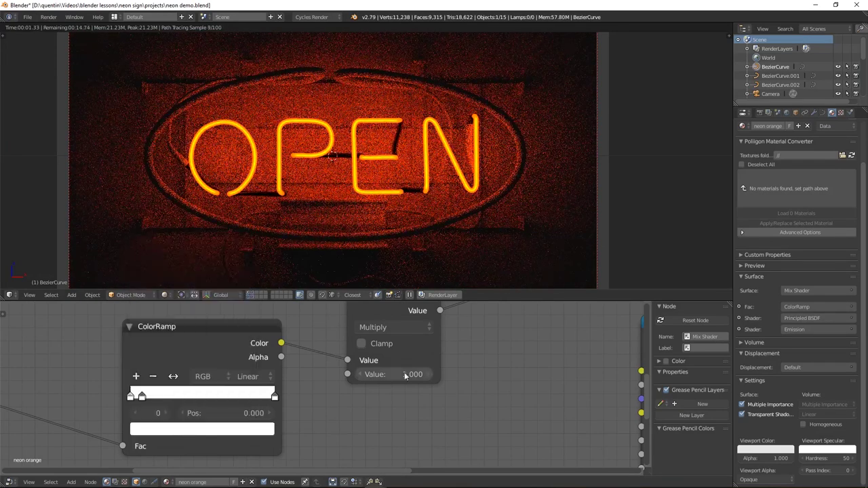
key("Return")
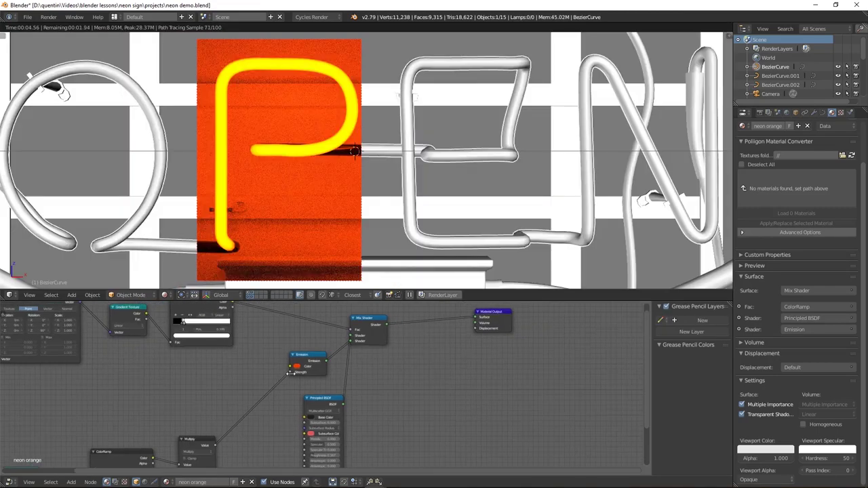
- Soften the letter tubes' Emission color to a lighter, less saturated orange-red and check it on the whole sign
scroll(311, 383, "up", 3)
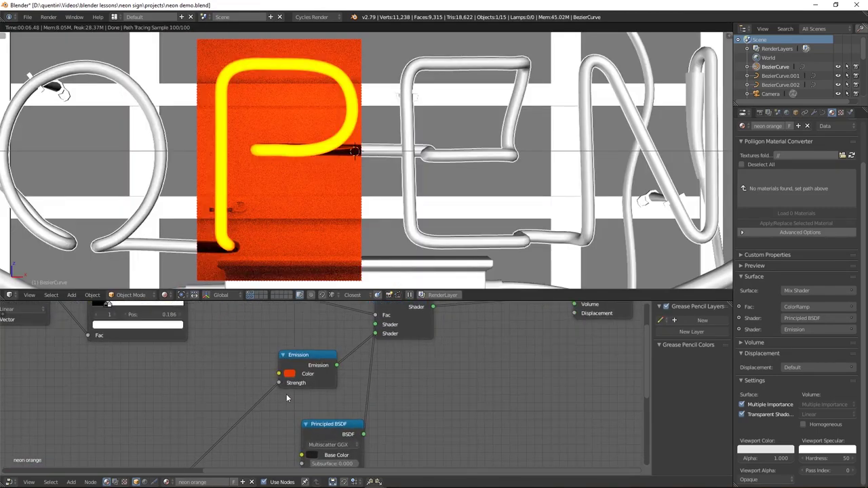
left_click(289, 374)
left_click(312, 313)
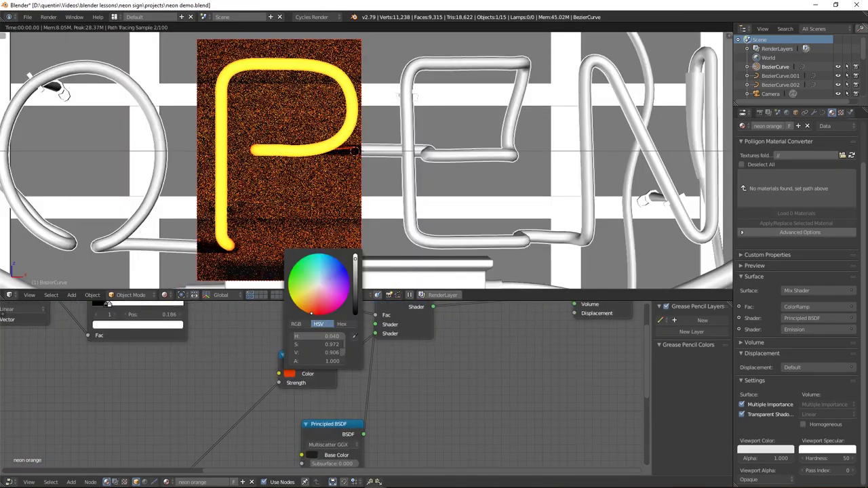
left_click_drag(312, 312, 311, 311)
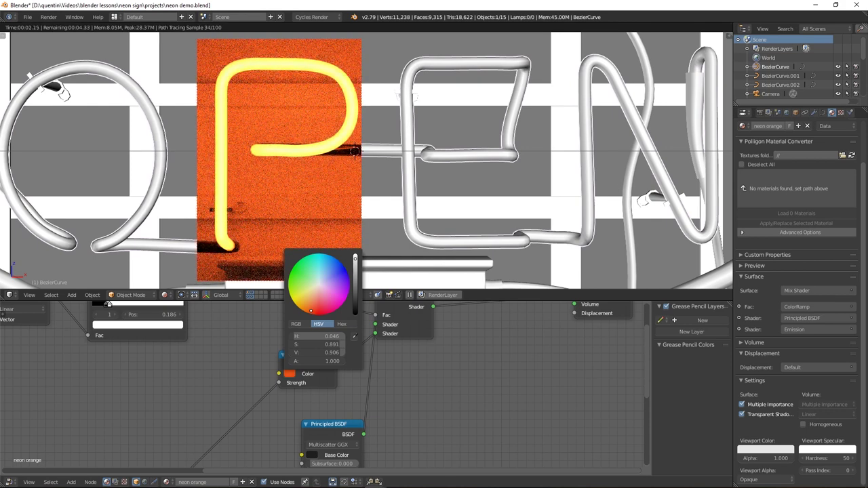
left_click(311, 311)
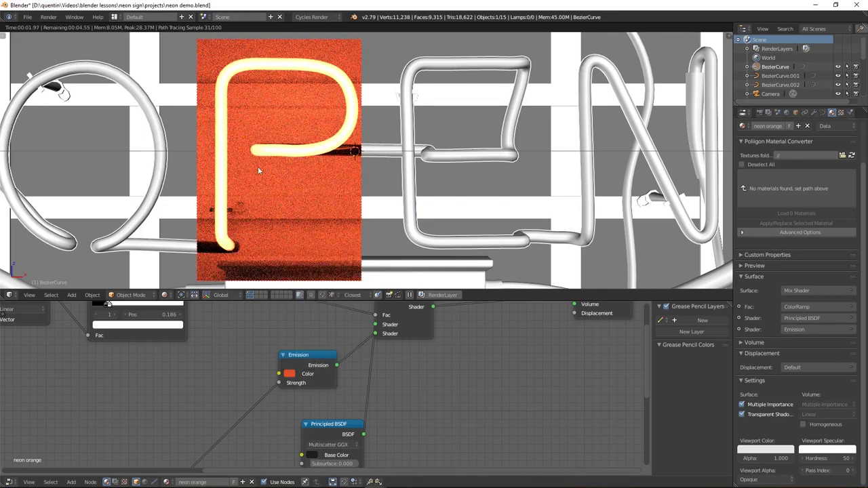
scroll(259, 168, "down", 6)
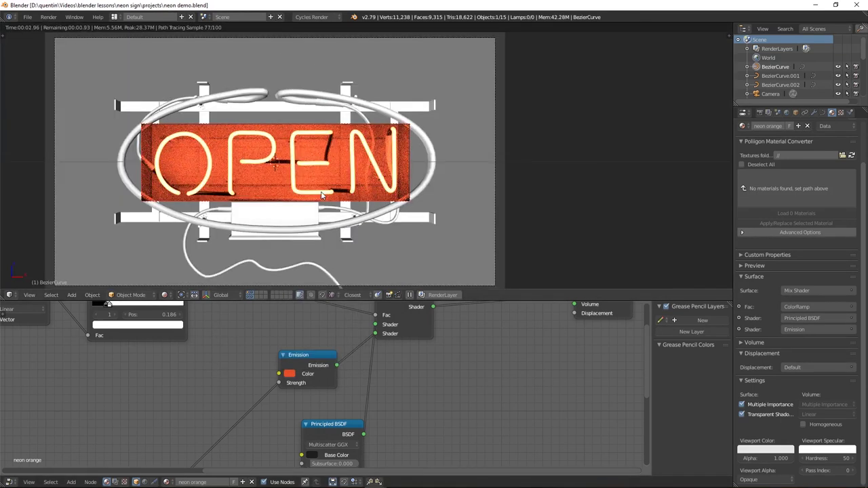
- Copy all neon orange nodes except the Material Output into the oval tube's neon blue material and shift them clear of its existing nodes
scroll(246, 353, "down", 6)
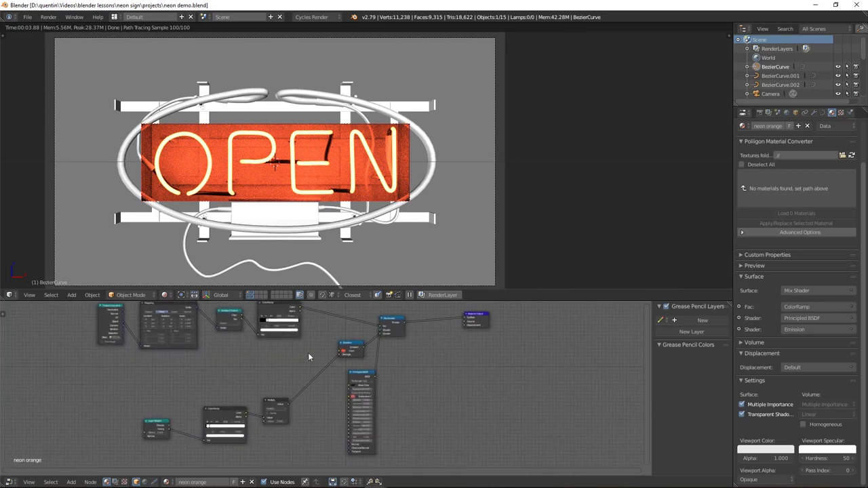
left_click(363, 325)
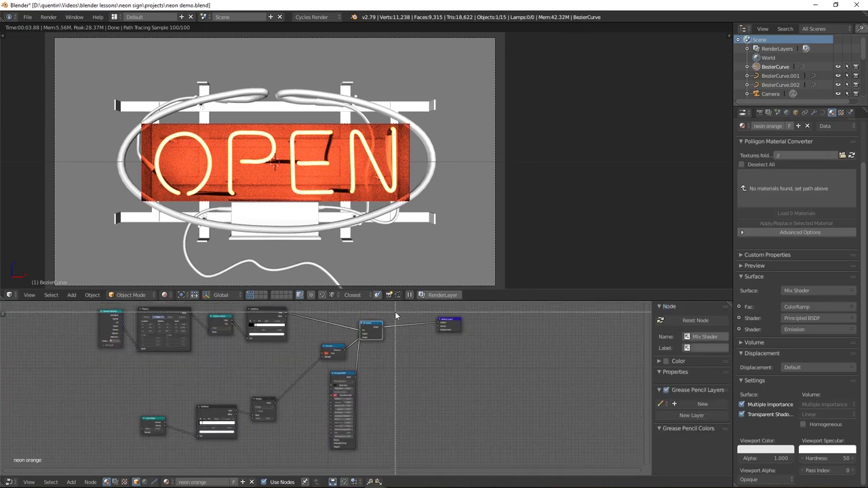
left_click_drag(396, 315, 95, 434)
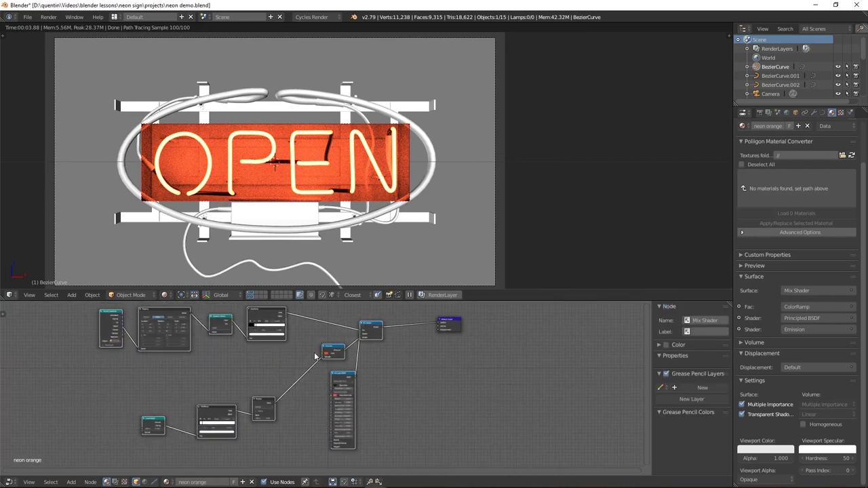
right_click(432, 157)
key("ctrl+v")
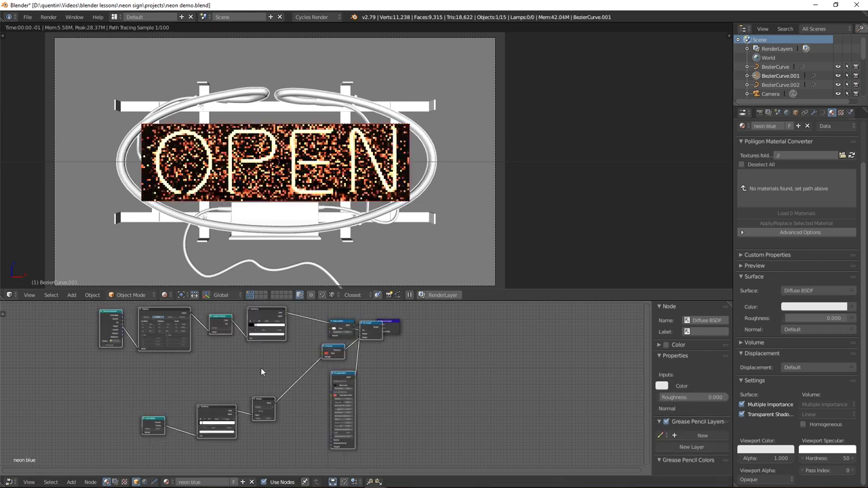
key("g")
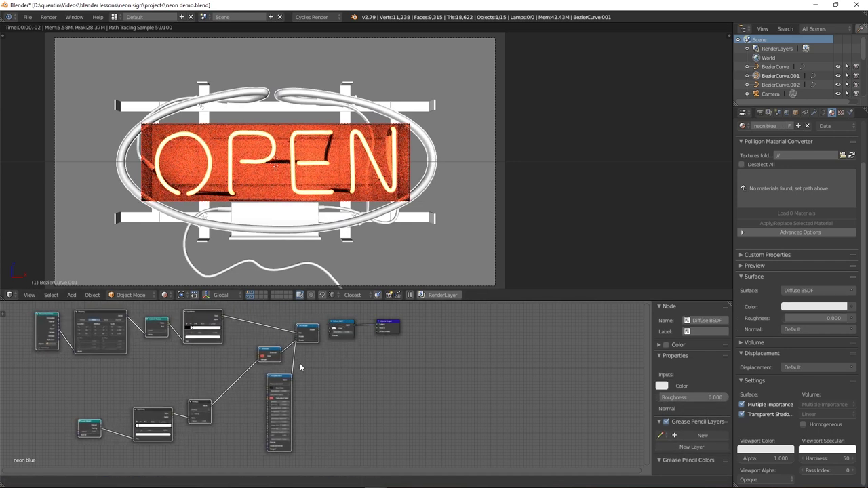
left_click(299, 362)
- Delete the Diffuse BSDF from the neon blue material and connect the pasted Mix Shader to the Material Output
right_click(334, 328)
key("x")
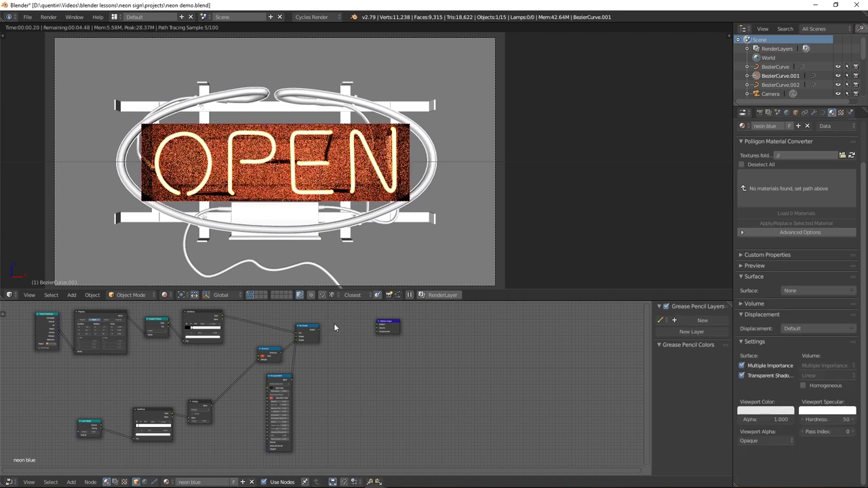
scroll(321, 338, "up", 2)
left_click(307, 308, "ctrl+shift")
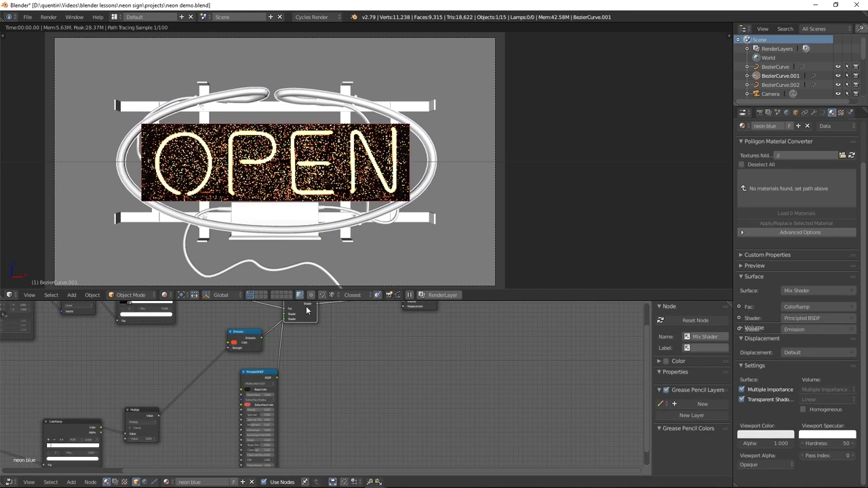
- Limit the rendered preview to a border around the oval tube's upper ends and inspect its gradient mask from the side
middle_click_drag(307, 309, 332, 358)
scroll(321, 365, "up", 2)
key("ctrl+b")
left_click_drag(146, 72, 303, 114)
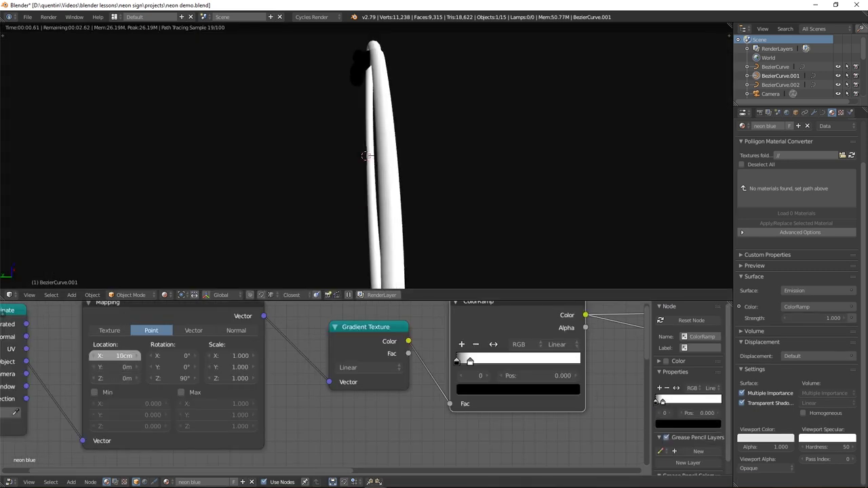
middle_click_drag(376, 227, 203, 271)
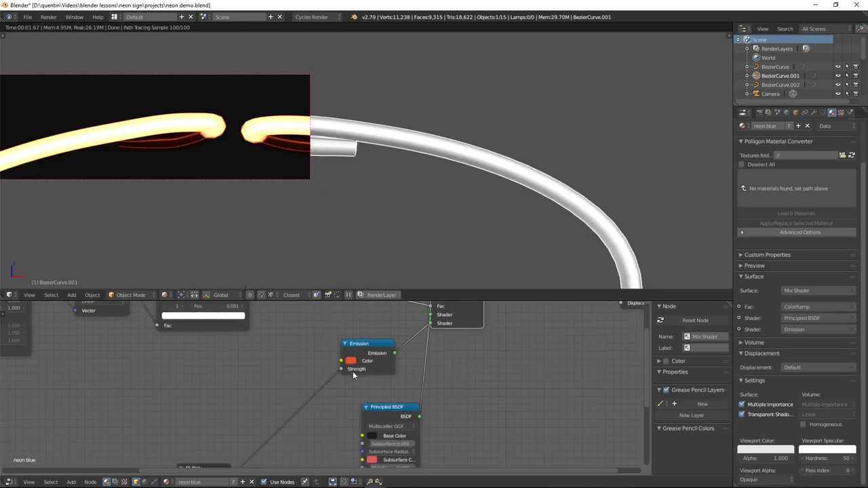
- Change the oval tube's Emission color to blue and check the sign in the camera view
middle_click_drag(352, 371, 290, 365)
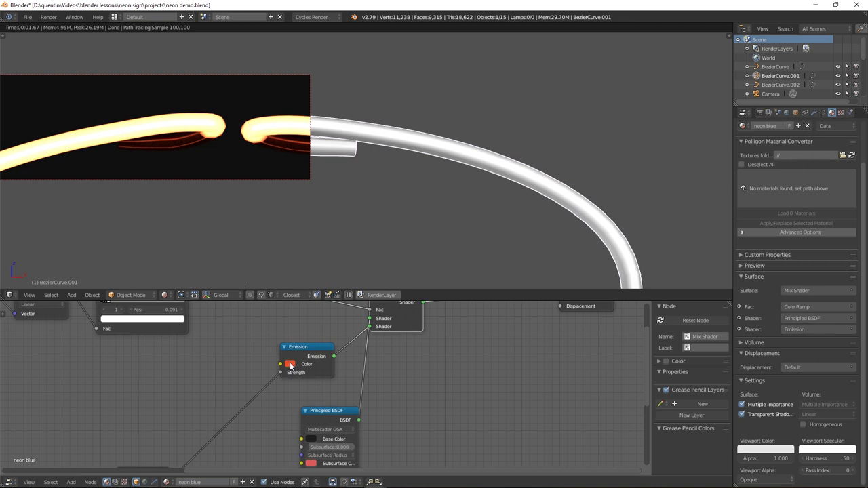
left_click(290, 365)
left_click_drag(317, 301, 325, 259)
key("KP_0")
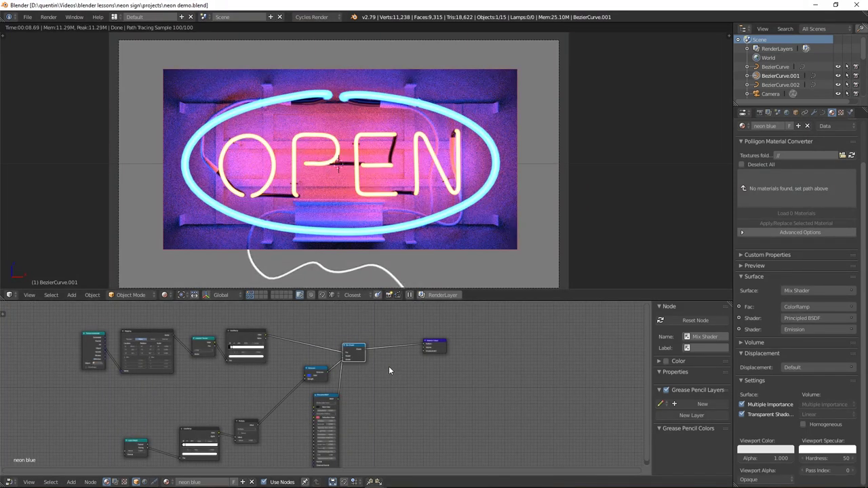
key("ctrl+z")
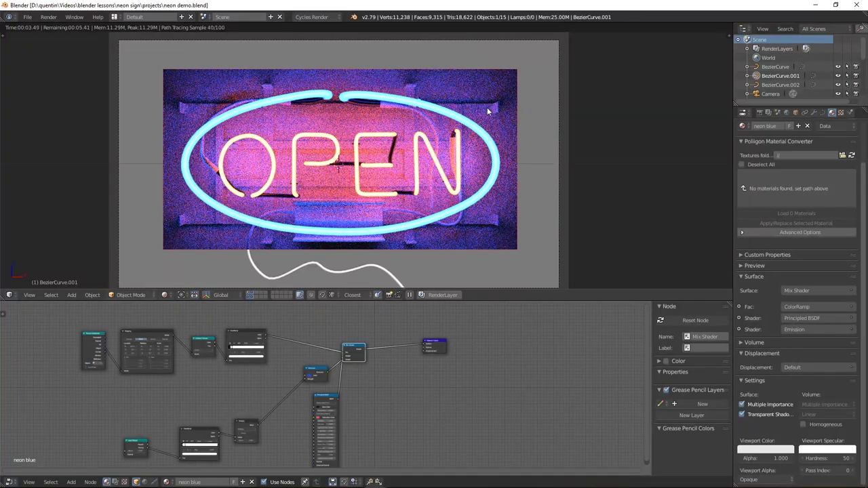
- Select the wall behind the sign and darken its Principled BSDF Base Color to dark grey
right_click(487, 107)
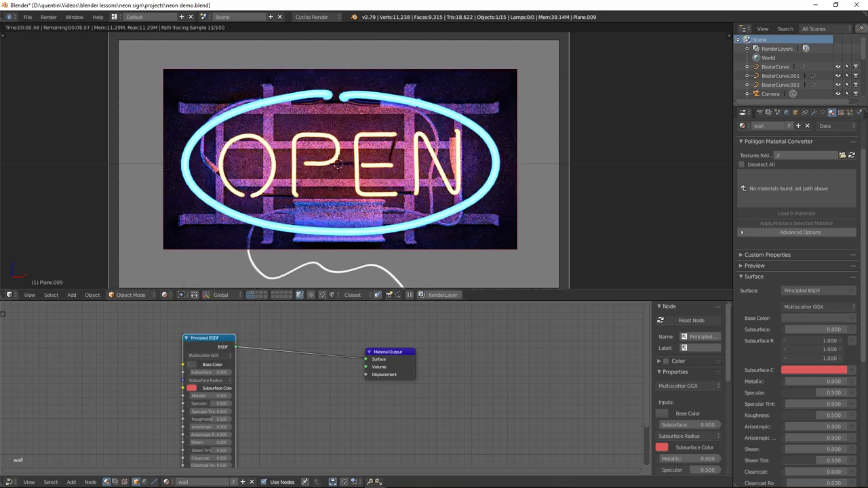
left_click(213, 364)
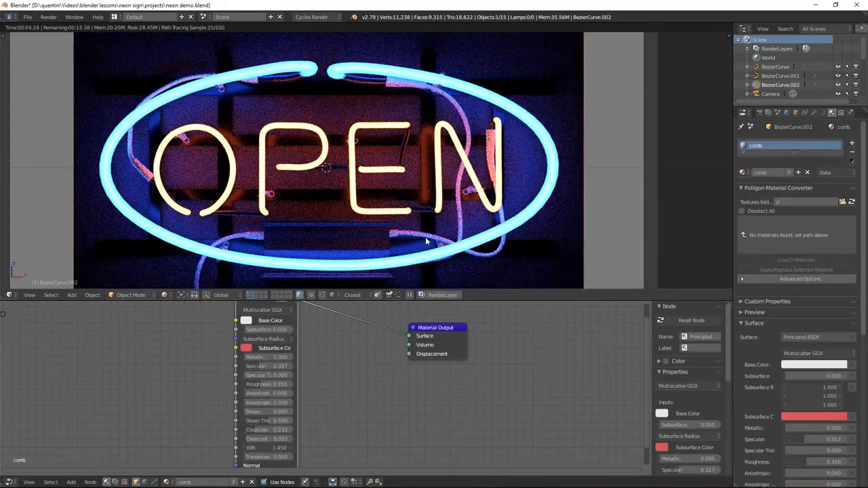
scroll(319, 180, "up", 2)
scroll(316, 193, "down", 2)
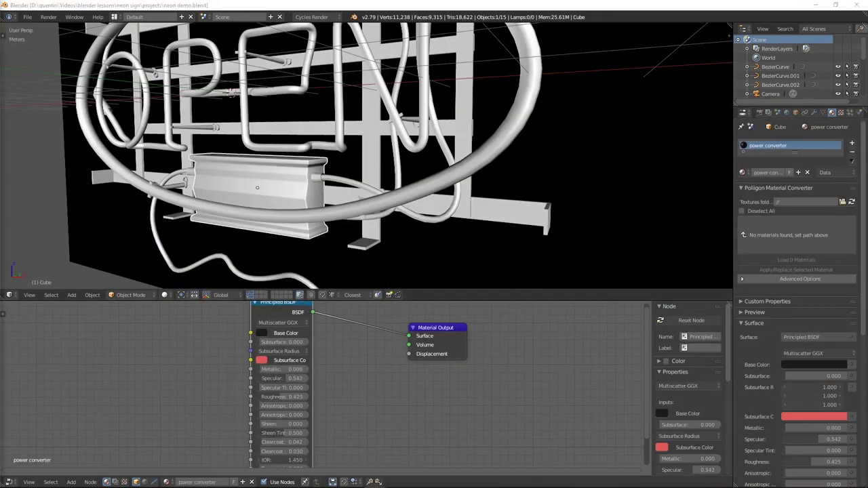
- Isolate the power converter in local view and select its tapered side flange in Edit Mode
key("Tab")
key("KP_Divide")
right_click(368, 165)
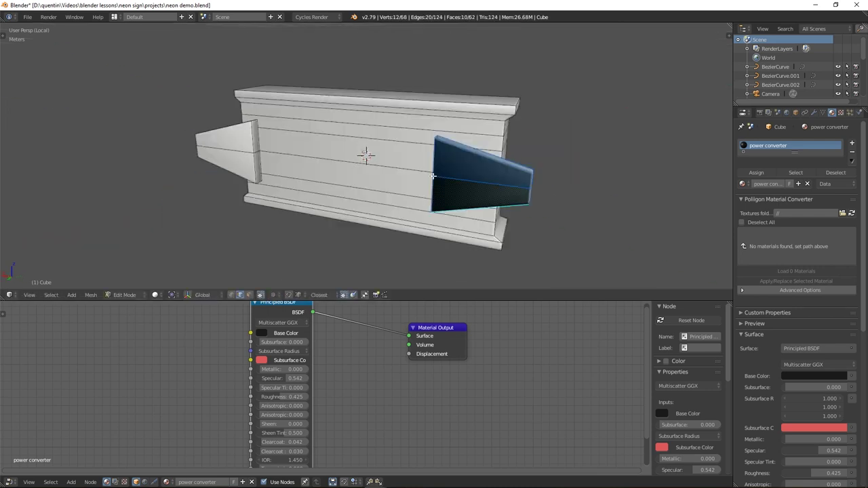